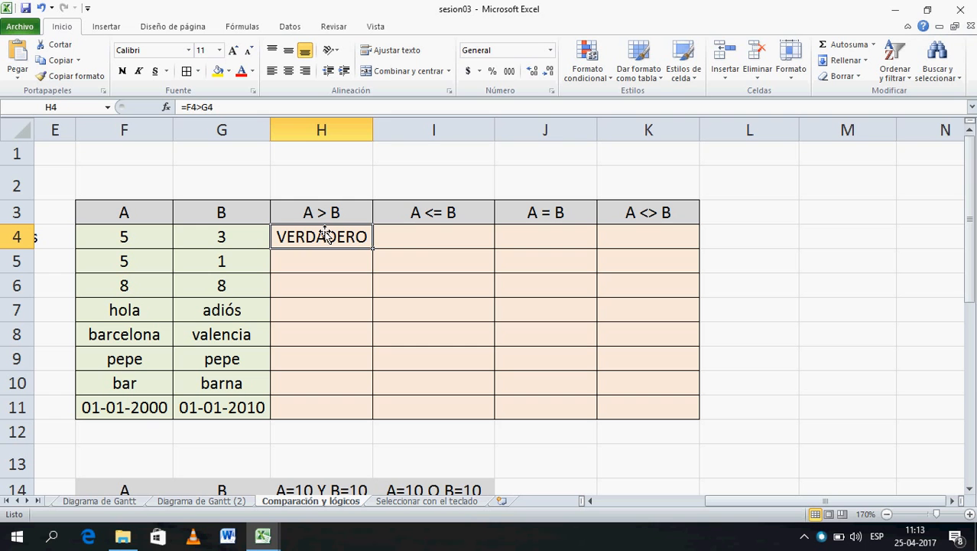
# - Enter =F4<=G4 in I4 so the A <= B check returns FALSO
pyautogui.click(428, 241)
pyautogui.write('=')
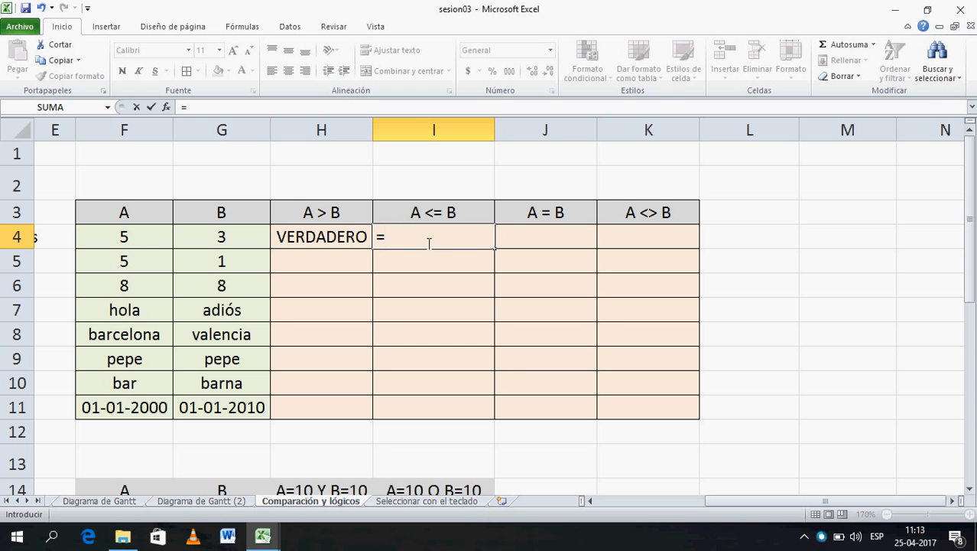
pyautogui.click(132, 244)
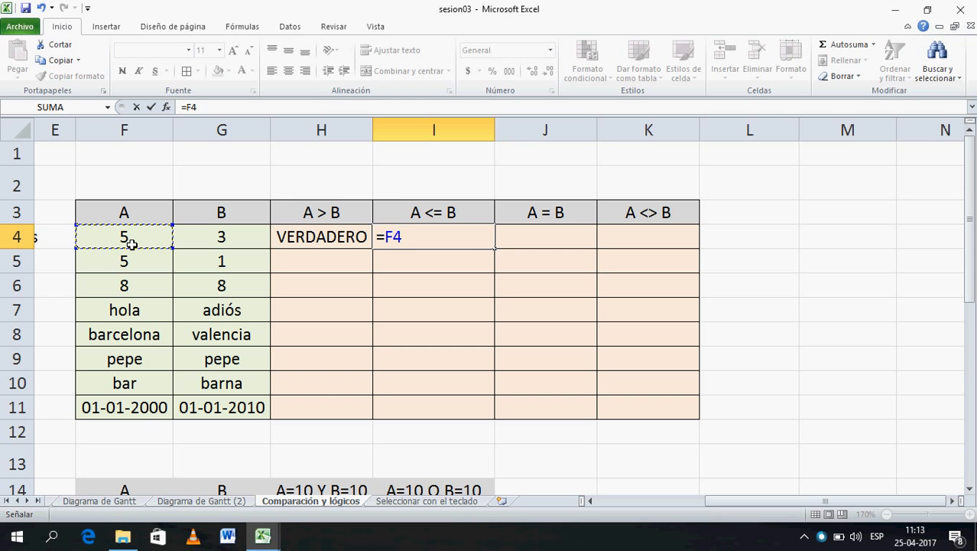
pyautogui.write('<=')
pyautogui.click(222, 240)
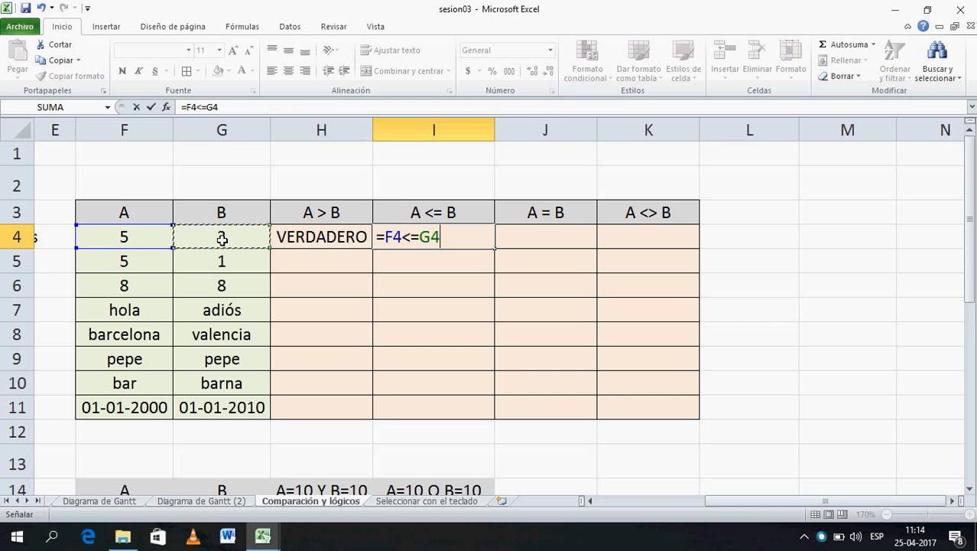
pyautogui.press('Return')
pyautogui.click(466, 238)
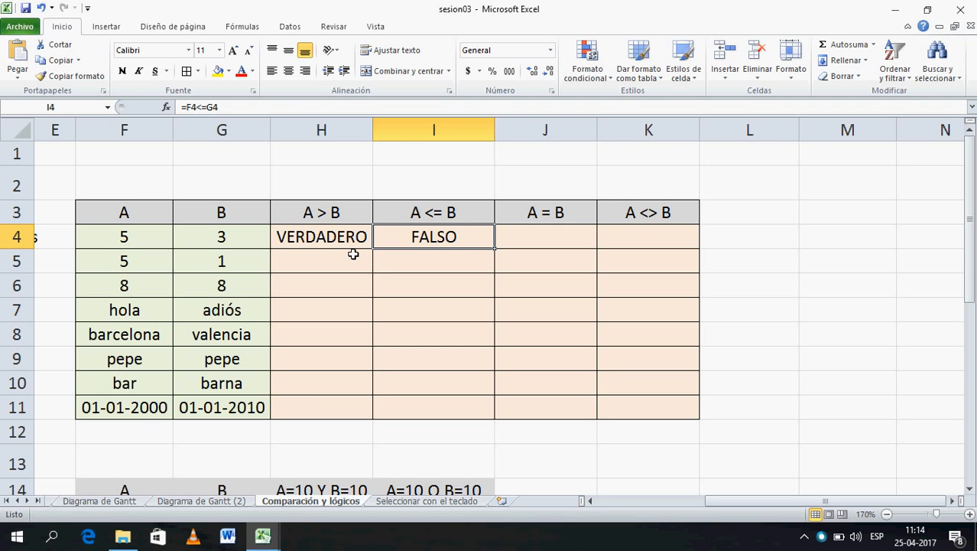
# - Change the first A value in F4 to 3 and check the recalculated A <= B result
pyautogui.click(162, 244)
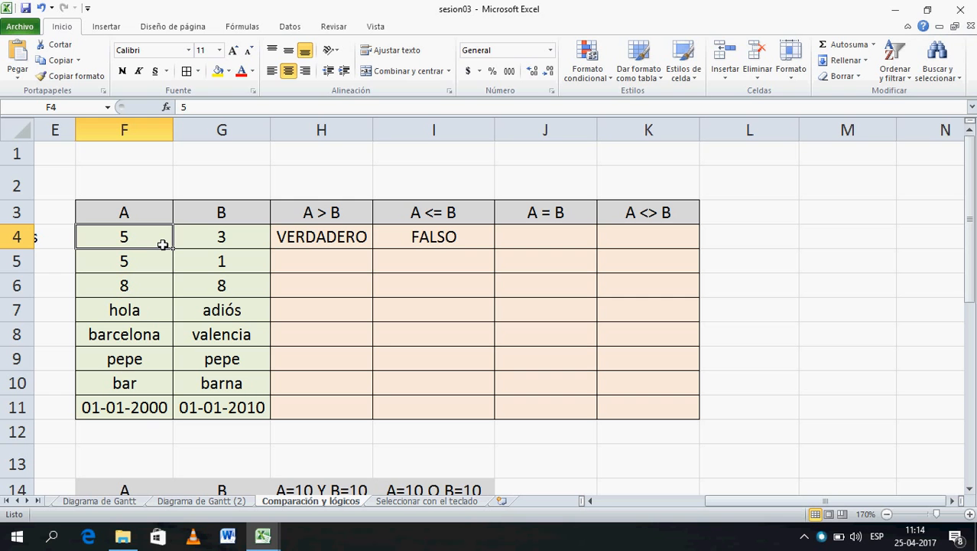
pyautogui.write('3')
pyautogui.press('Return')
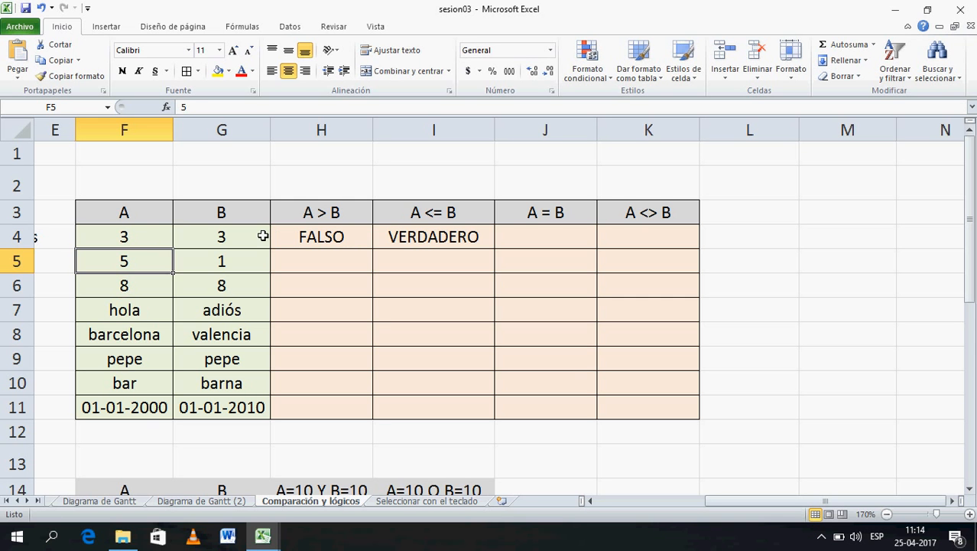
pyautogui.click(433, 240)
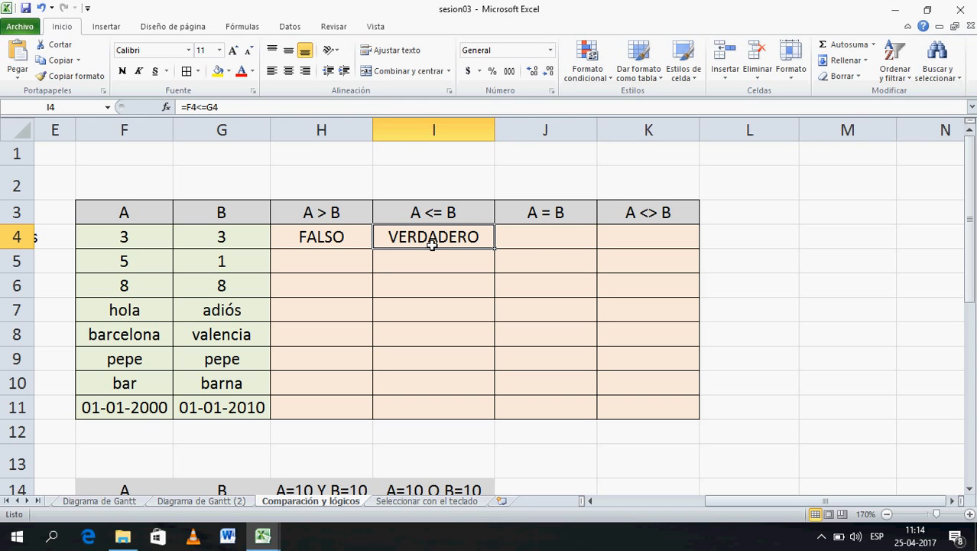
# - Enter =F4=G4 in J4 so the A = B check returns VERDADERO
pyautogui.click(553, 241)
pyautogui.write('=')
pyautogui.click(121, 240)
pyautogui.write('=')
pyautogui.click(214, 245)
pyautogui.press('Return')
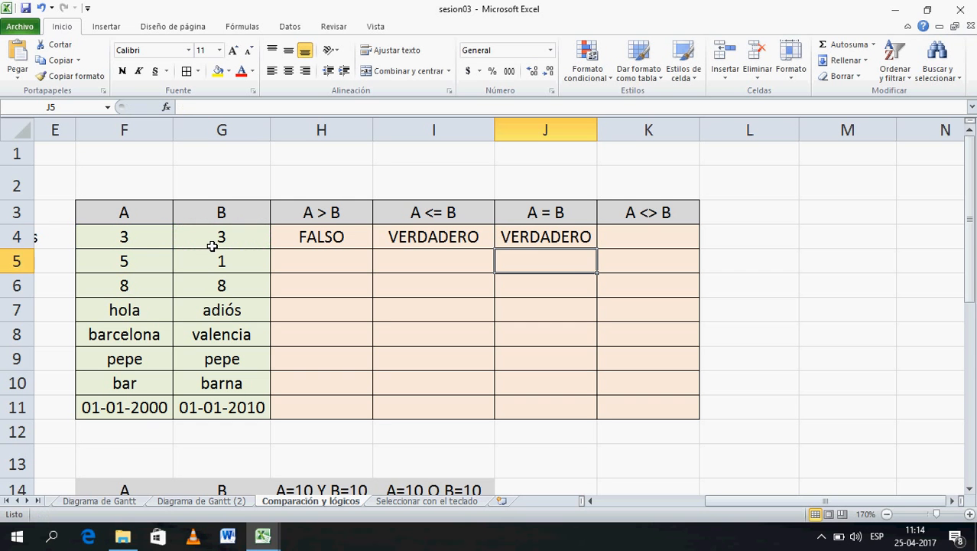
pyautogui.click(651, 237)
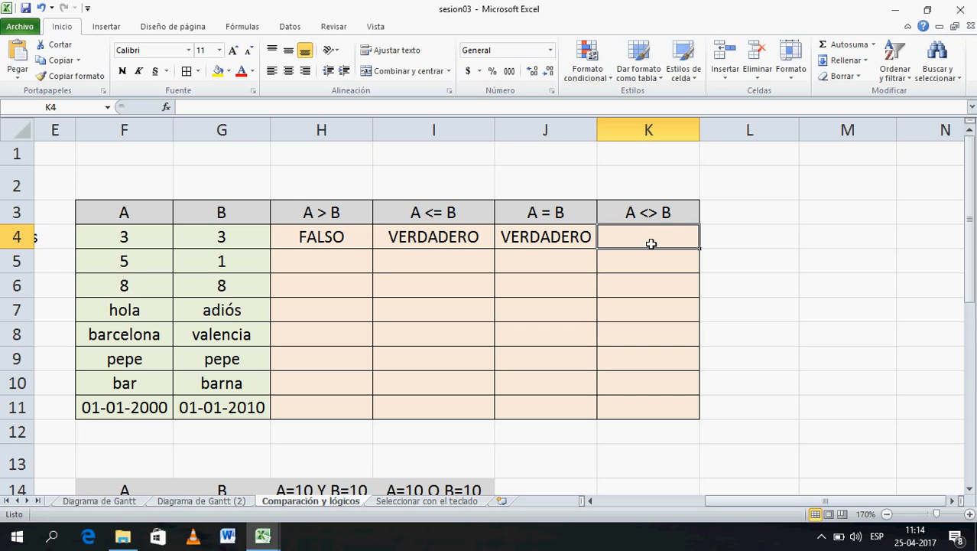
# - Enter =F4<>G4 in K4, returning FALSO, and review the K4 and J4 formulas
pyautogui.write('=')
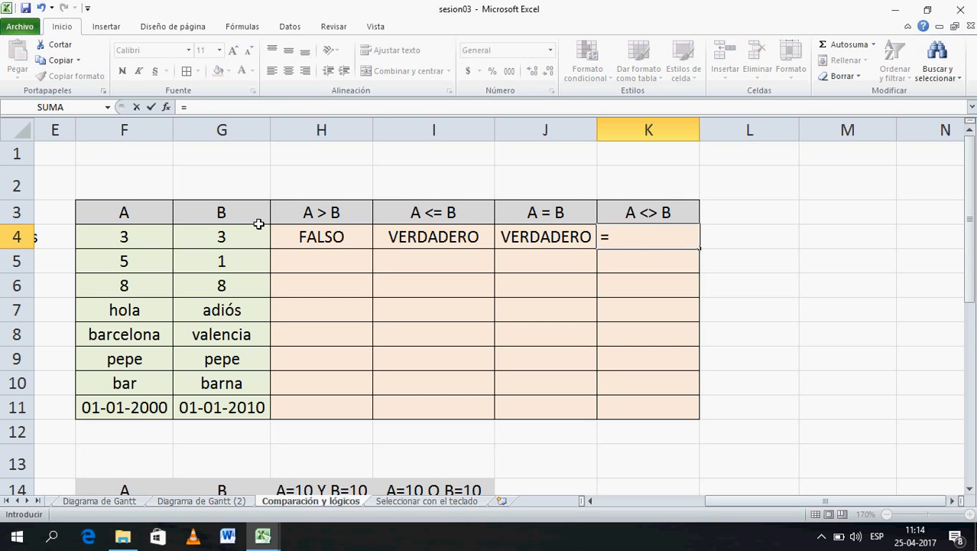
pyautogui.click(154, 243)
pyautogui.write('<>')
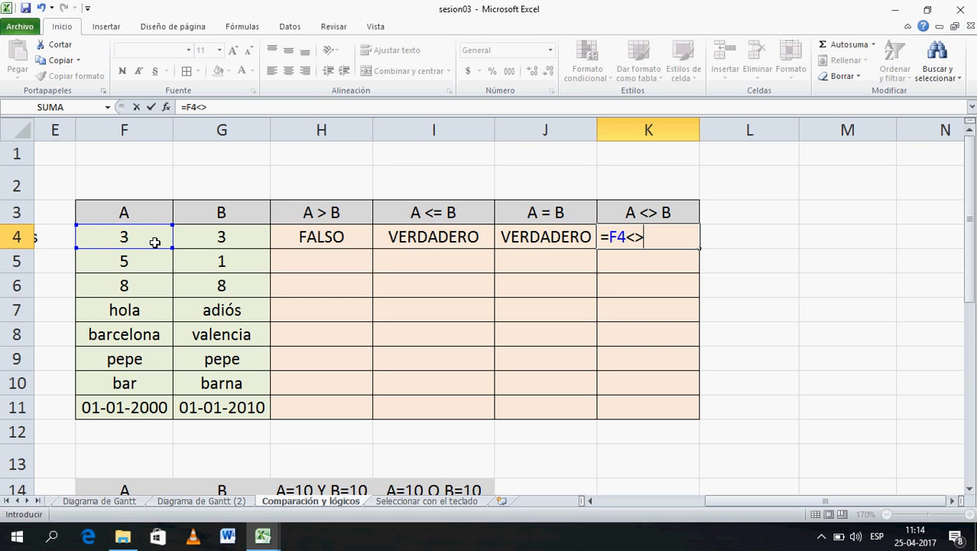
pyautogui.click(211, 244)
pyautogui.press('Return')
pyautogui.click(628, 246)
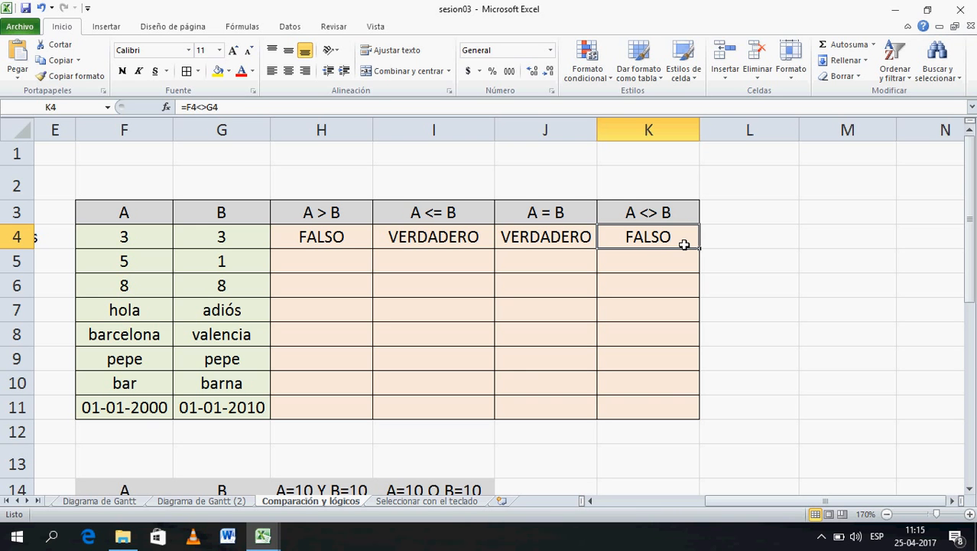
pyautogui.click(551, 238)
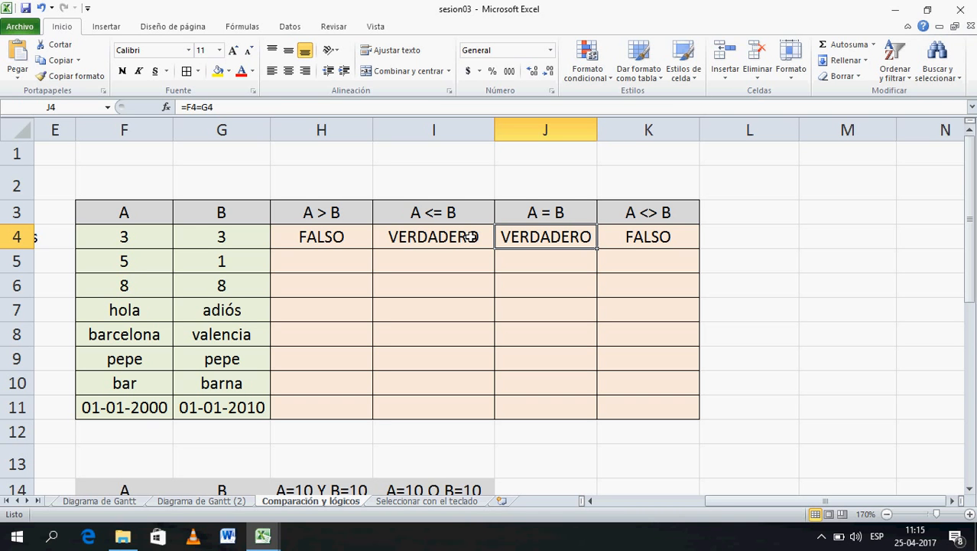
# - Fill H4:K4 down to row 11 and check the date comparison 01-01-2000 vs 01-01-2010
pyautogui.moveTo(351, 245); pyautogui.dragTo(692, 418)
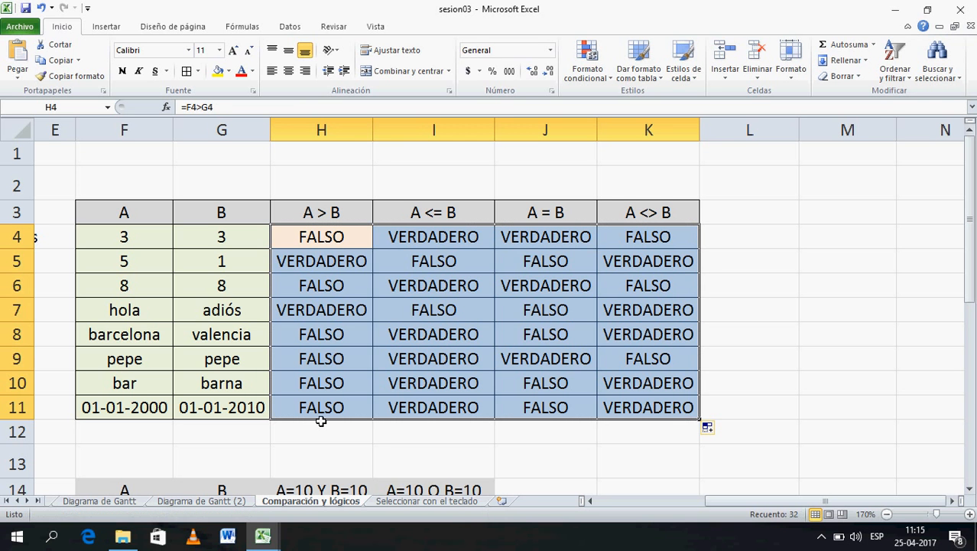
pyautogui.click(134, 409)
pyautogui.click(200, 411)
pyautogui.click(140, 412)
pyautogui.click(229, 413)
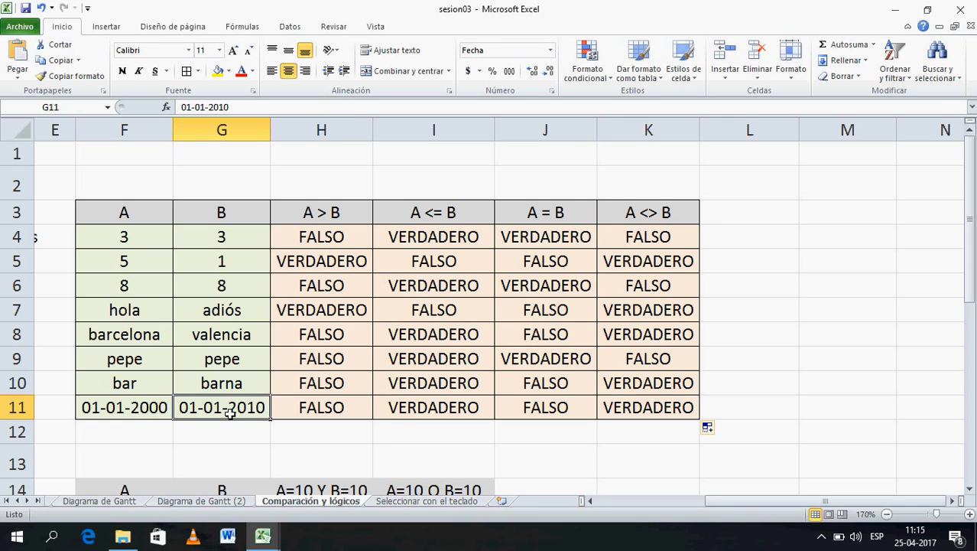
pyautogui.click(145, 412)
pyautogui.click(224, 414)
pyautogui.click(146, 408)
pyautogui.click(315, 415)
pyautogui.click(410, 413)
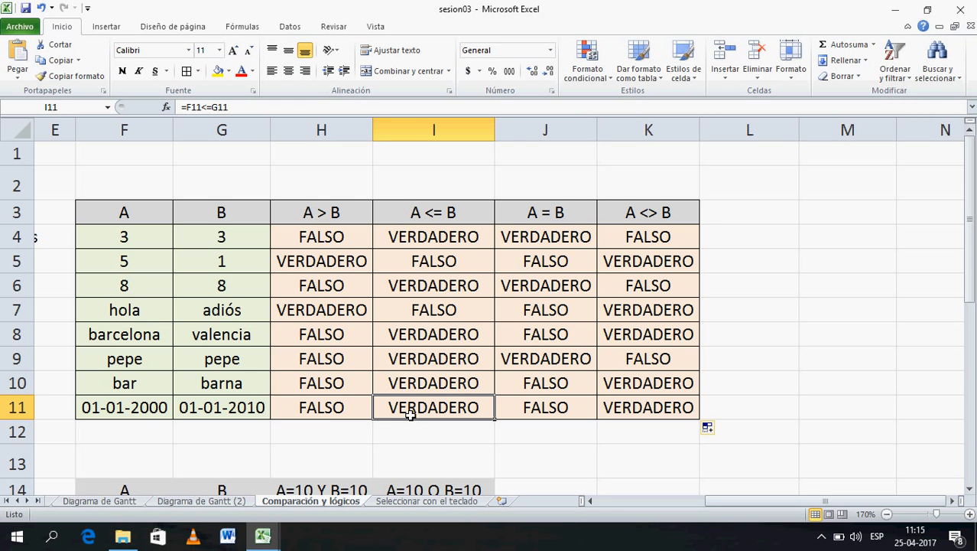
# - Inspect the text pairs hola/adiós, barcelona/valencia, pepe/pepe and bar/barna in rows 7–10
pyautogui.click(137, 319)
pyautogui.click(211, 319)
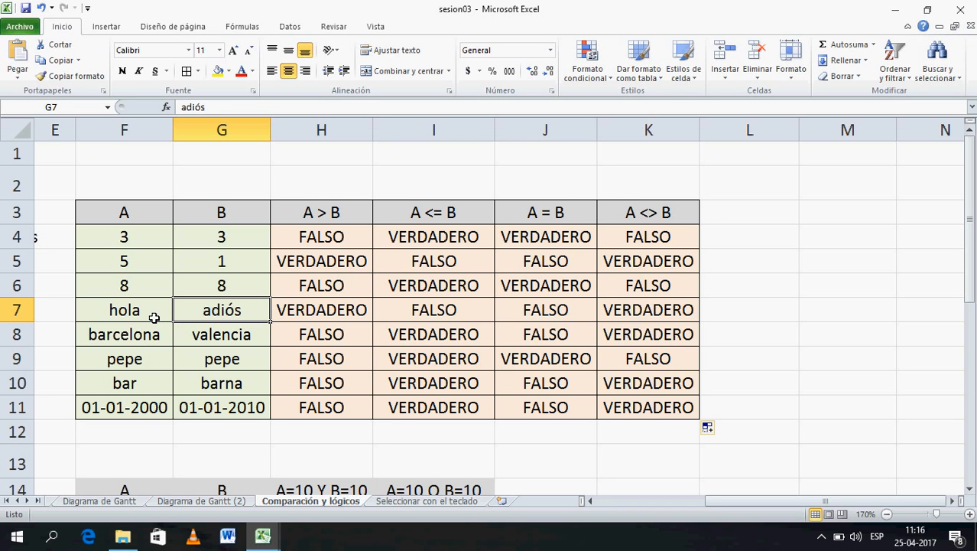
pyautogui.click(128, 339)
pyautogui.click(208, 334)
pyautogui.click(156, 360)
pyautogui.click(211, 366)
pyautogui.click(163, 388)
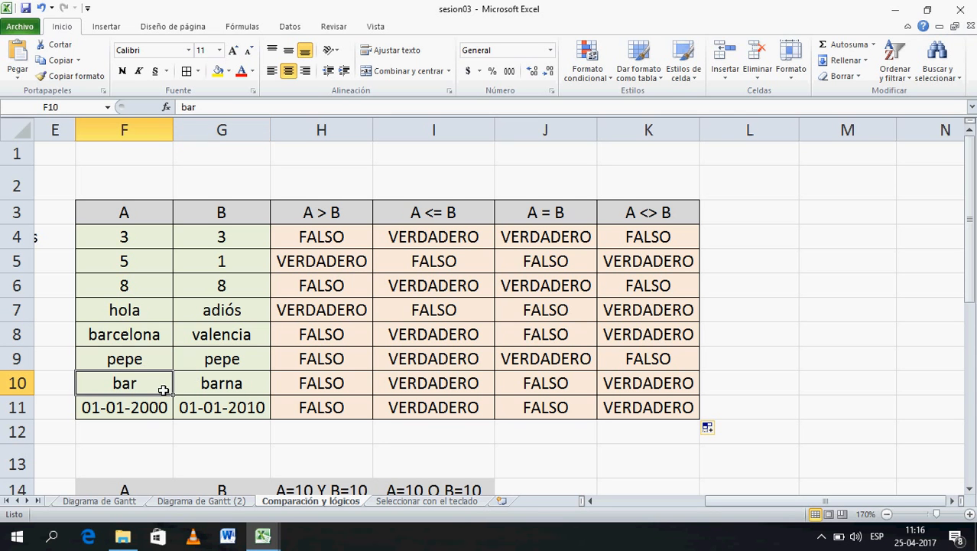
pyautogui.click(213, 392)
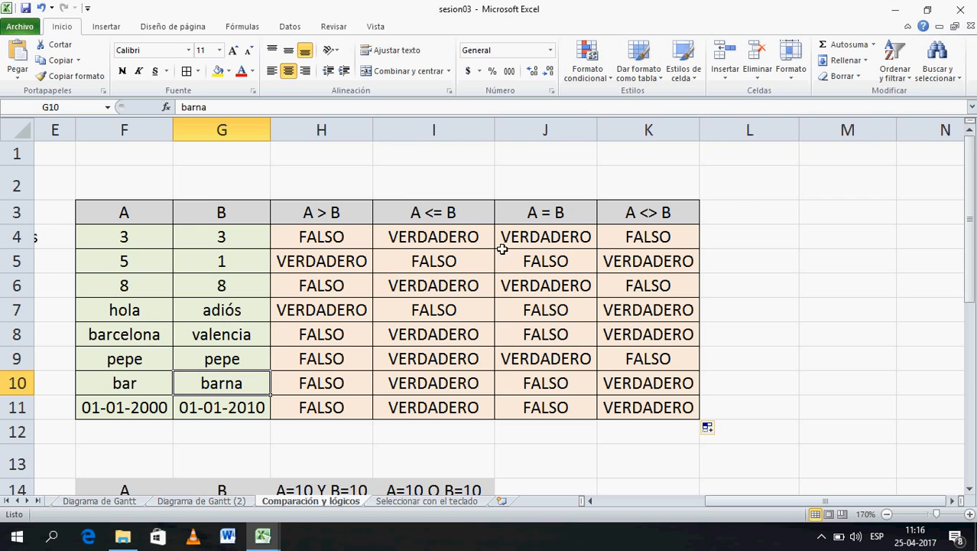
pyautogui.click(763, 192)
pyautogui.write('ACCI')
pyautogui.press('BackSpace')
pyautogui.press('BackSpace')
pyautogui.press('BackSpace')
pyautogui.write('SCI')
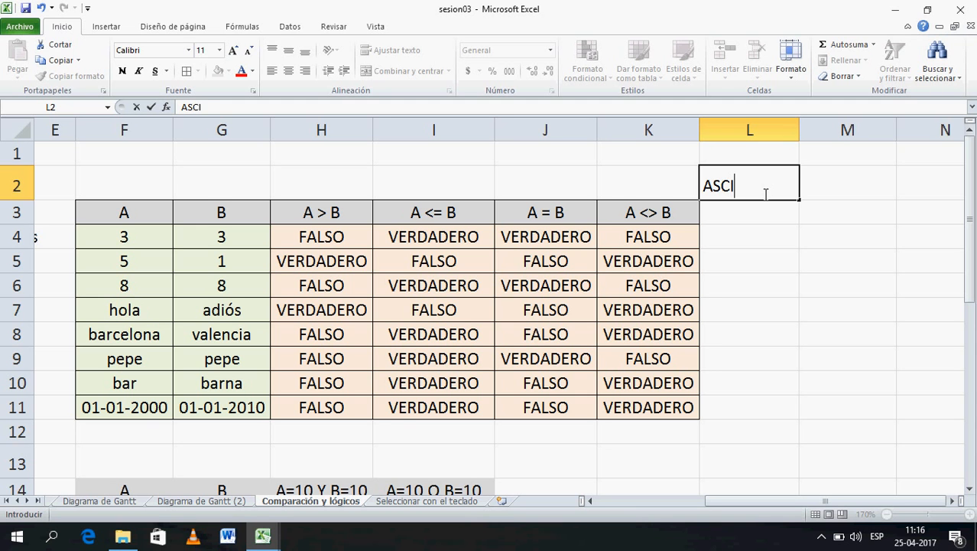
pyautogui.press('BackSpace')
pyautogui.press('BackSpace')
pyautogui.press('BackSpace')
pyautogui.press('BackSpace')
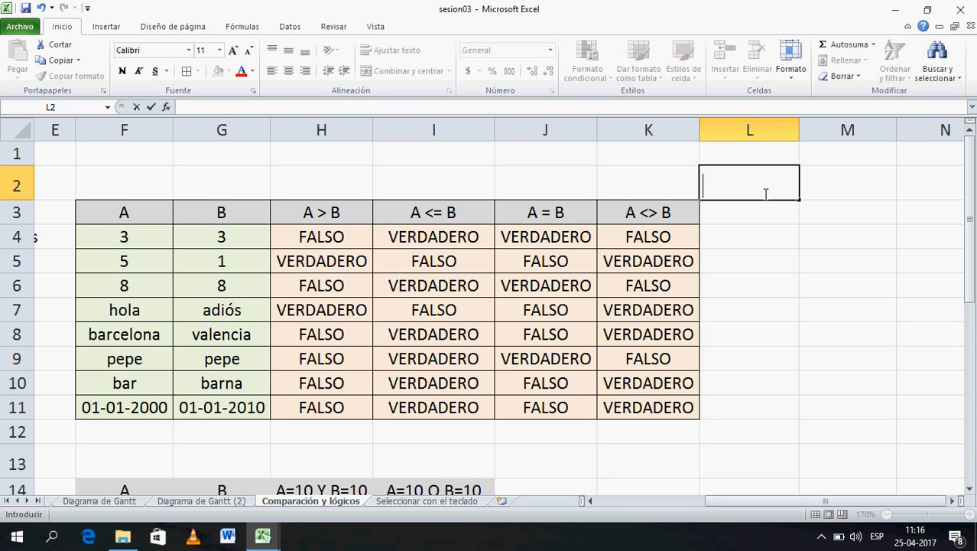
pyautogui.click(784, 242)
pyautogui.click(785, 261)
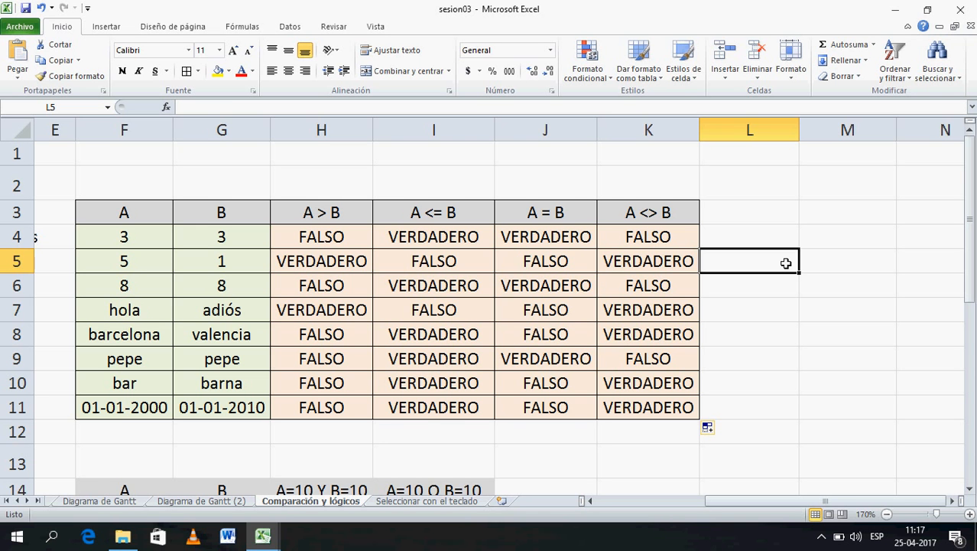
pyautogui.click(832, 268)
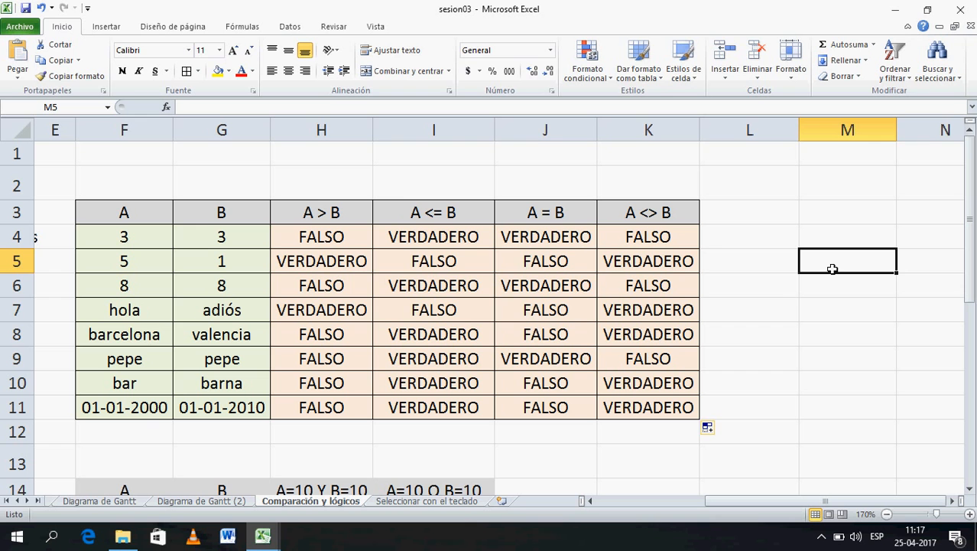
pyautogui.write('Q')
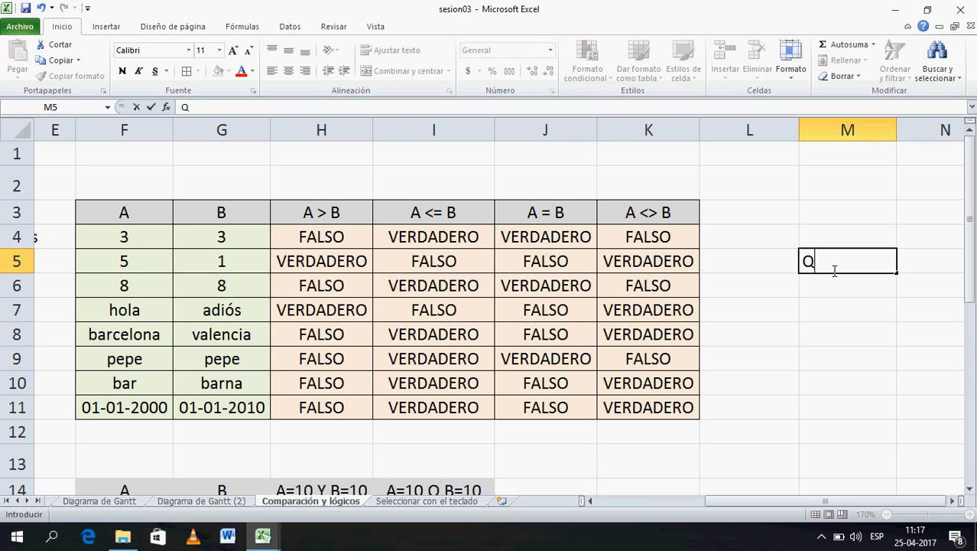
pyautogui.press('BackSpace')
pyautogui.hotkey('alt', '2')
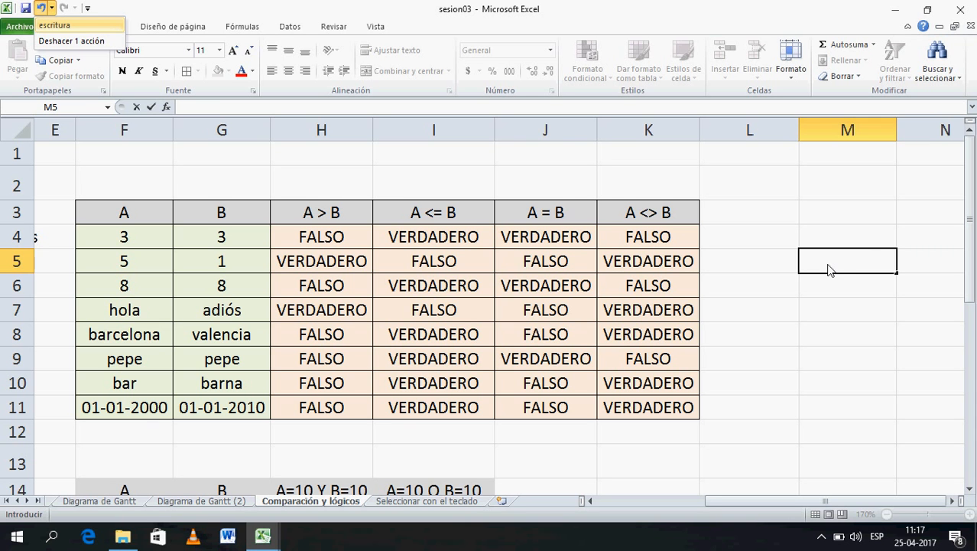
pyautogui.click(837, 266)
pyautogui.write('L')
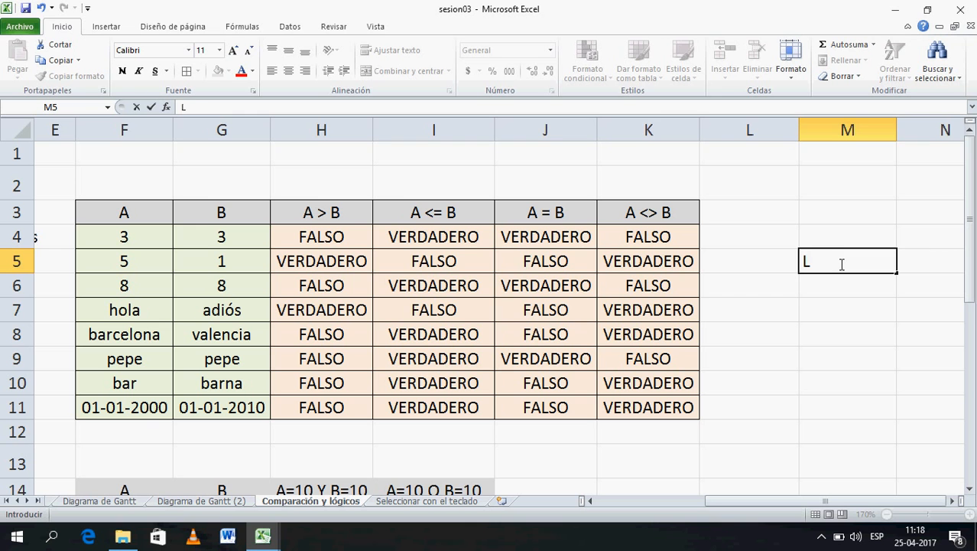
pyautogui.write('AR')
pyautogui.press('BackSpace')
pyautogui.press('BackSpace')
pyautogui.press('BackSpace')
pyautogui.press('Left')
pyautogui.press('Left')
pyautogui.press('Left')
pyautogui.press('Left')
pyautogui.press('Left')
pyautogui.press('Left')
pyautogui.press('Down')
pyautogui.press('Left')
pyautogui.press('Down')
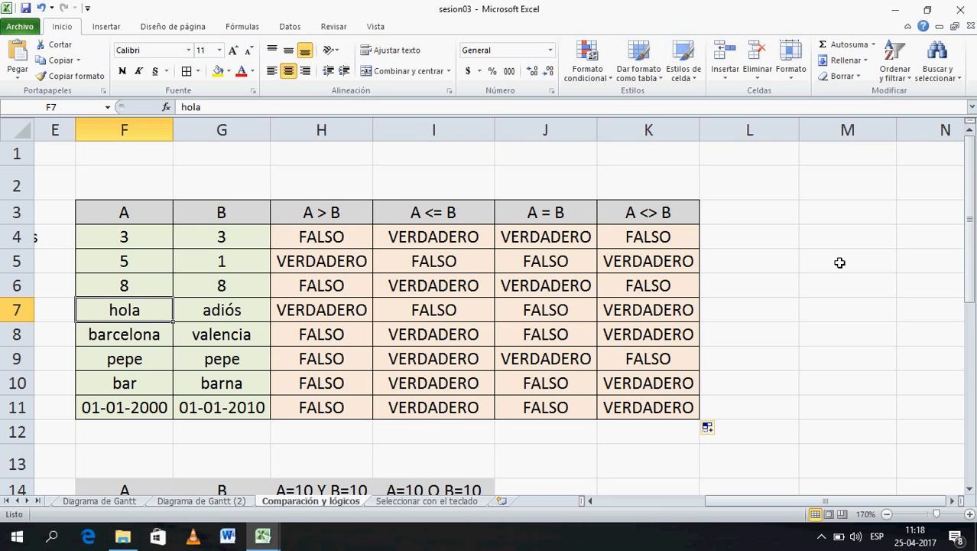
pyautogui.press('Right')
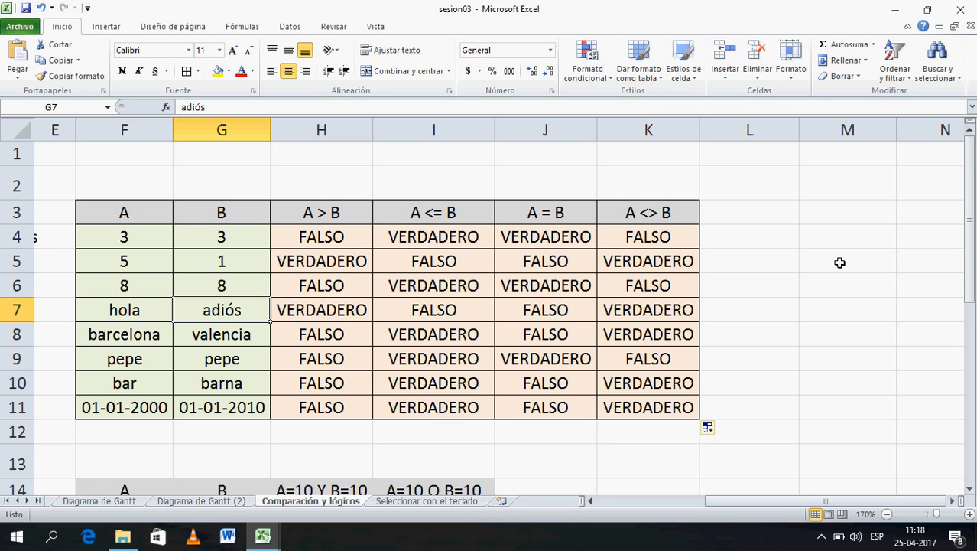
pyautogui.press('Left')
pyautogui.press('Right')
pyautogui.press('Right')
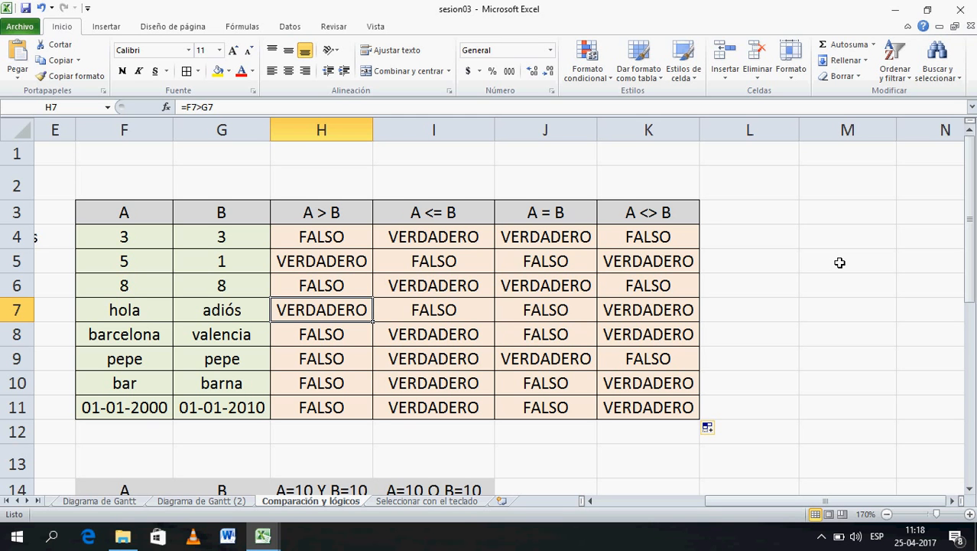
pyautogui.press('Left')
pyautogui.press('Down')
pyautogui.press('Down')
pyautogui.press('Down')
pyautogui.press('Right')
pyautogui.press('Right')
pyautogui.press('Right')
pyautogui.press('Right')
pyautogui.press('Right')
pyautogui.press('Right')
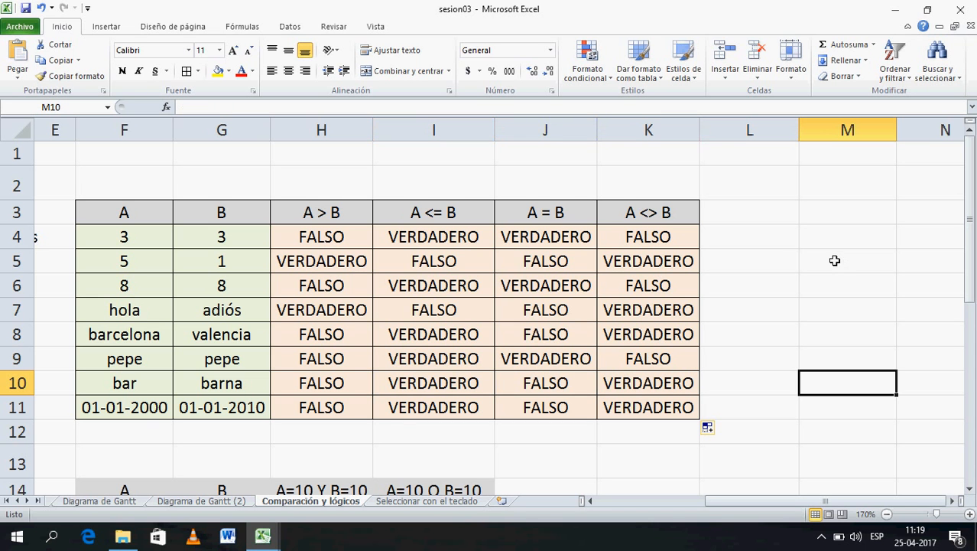
pyautogui.click(826, 245)
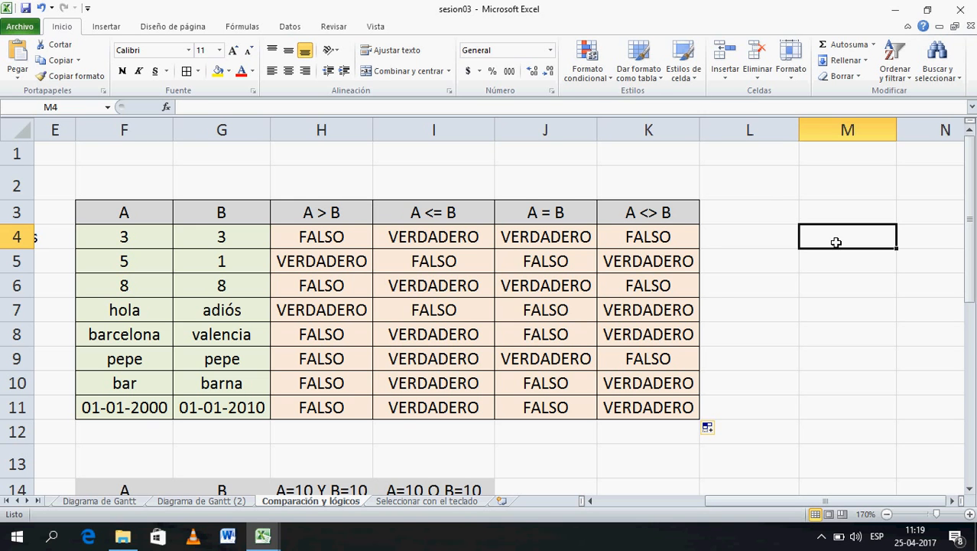
# - Start a formula-based conditional formatting rule with a light-blue fill
pyautogui.click(603, 80)
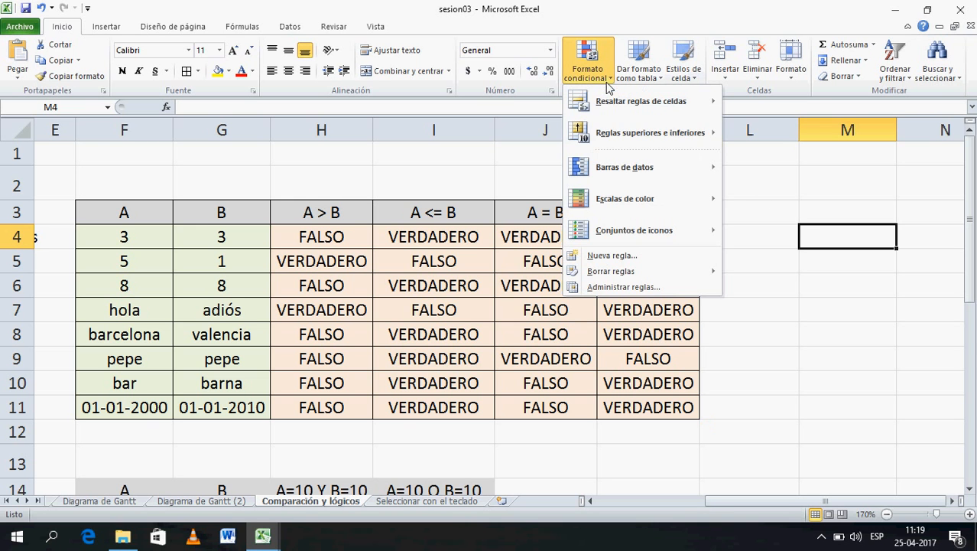
pyautogui.click(670, 287)
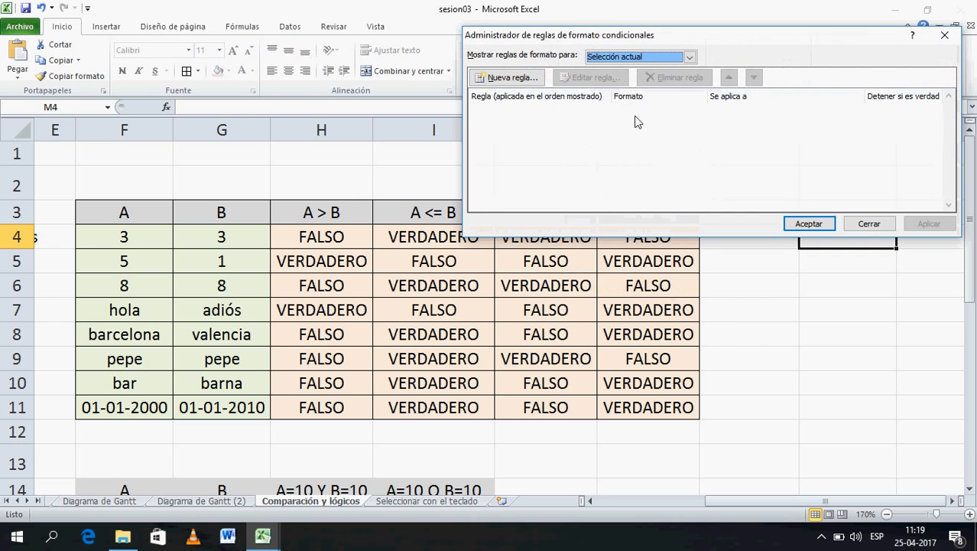
pyautogui.click(870, 223)
pyautogui.click(588, 65)
pyautogui.click(624, 258)
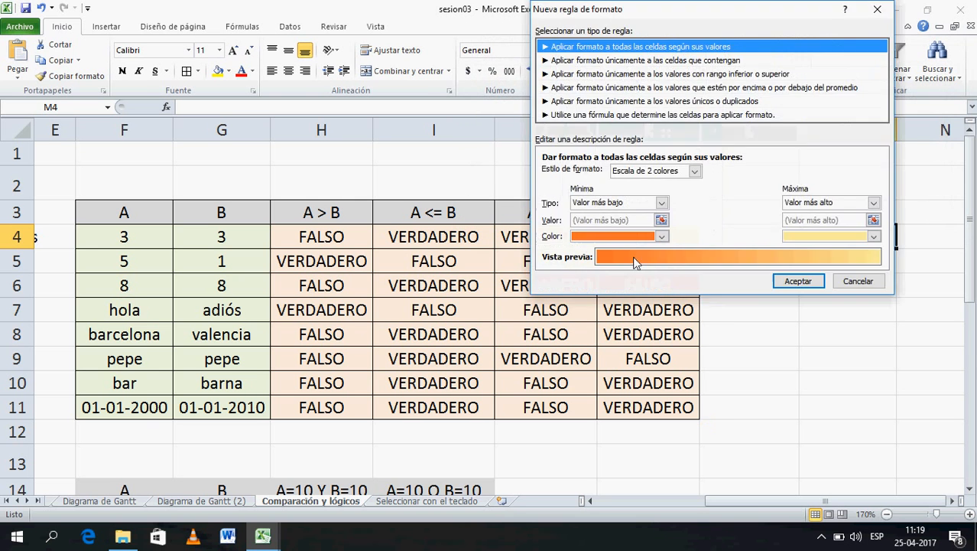
pyautogui.click(771, 116)
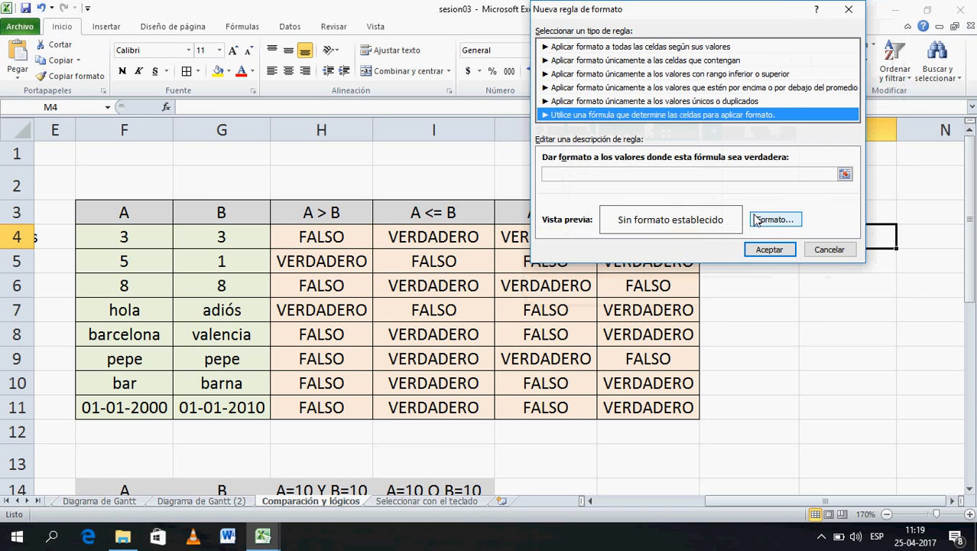
pyautogui.click(769, 224)
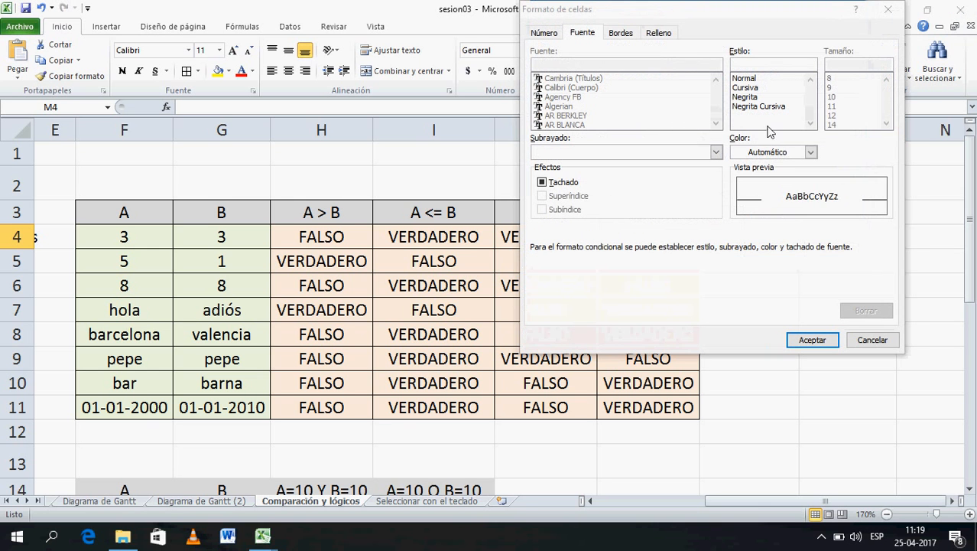
pyautogui.click(659, 32)
pyautogui.click(648, 128)
pyautogui.click(812, 339)
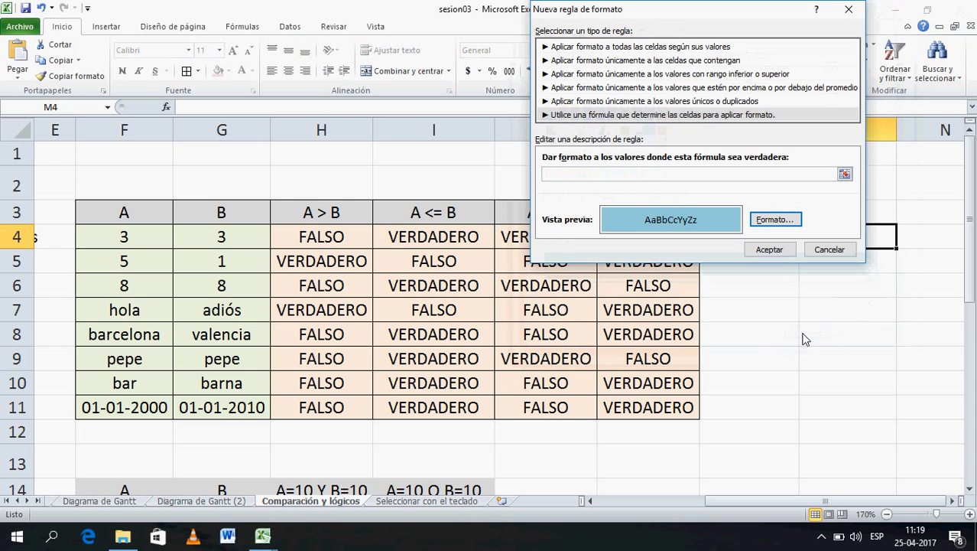
# - Set the rule's formula to =$F$4>$G$4 and confirm the rule
pyautogui.click(672, 181)
pyautogui.write('=')
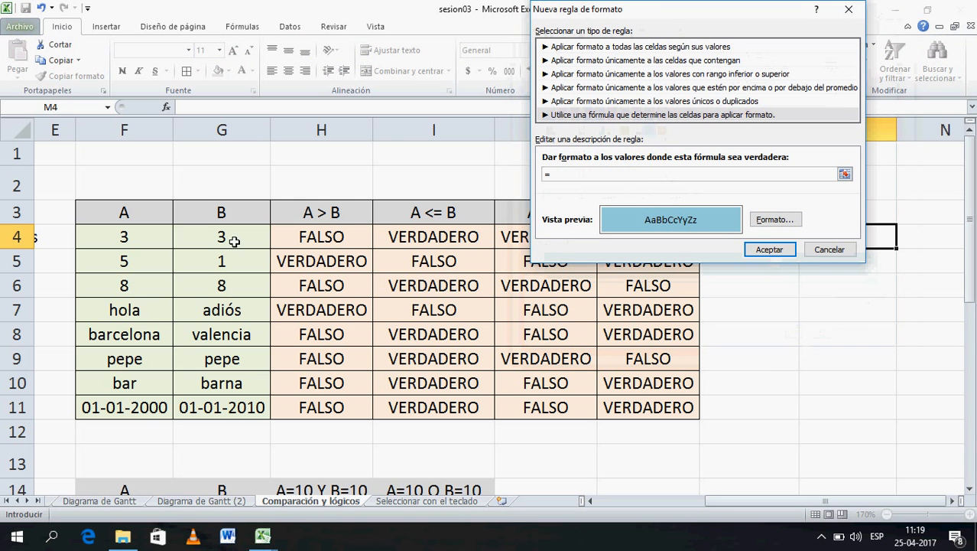
pyautogui.click(161, 241)
pyautogui.write('>')
pyautogui.click(222, 243)
pyautogui.click(769, 249)
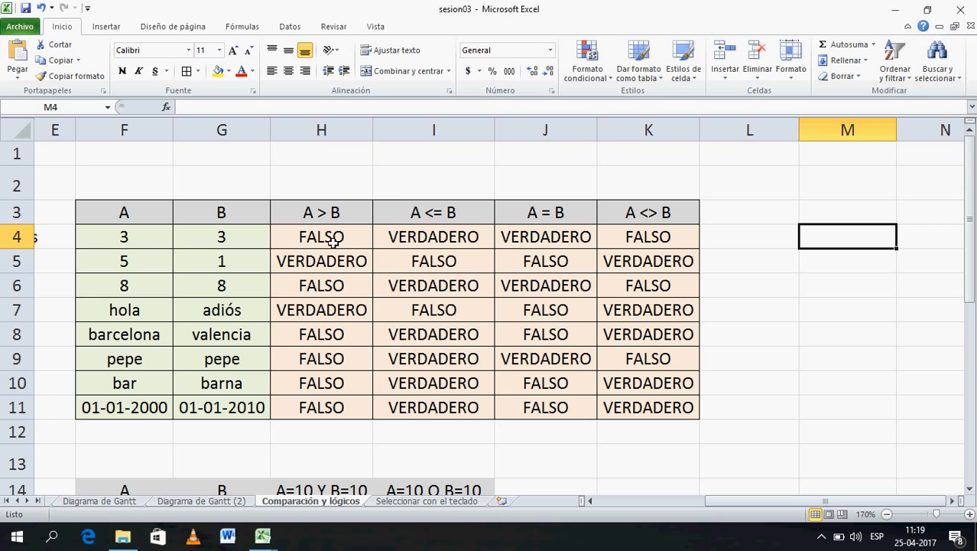
pyautogui.click(146, 246)
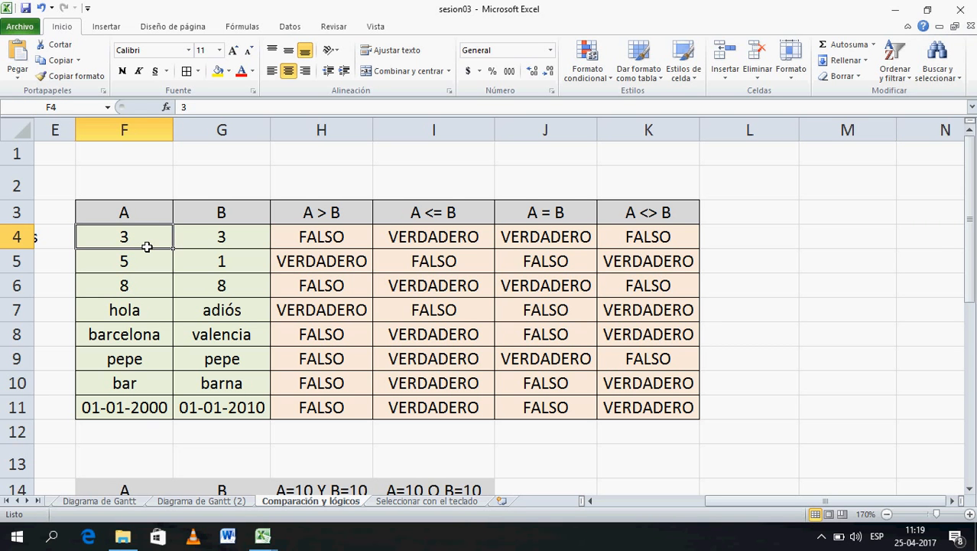
# - Change F4 to 5 and confirm that M4 now fills light blue
pyautogui.write('5')
pyautogui.press('Return')
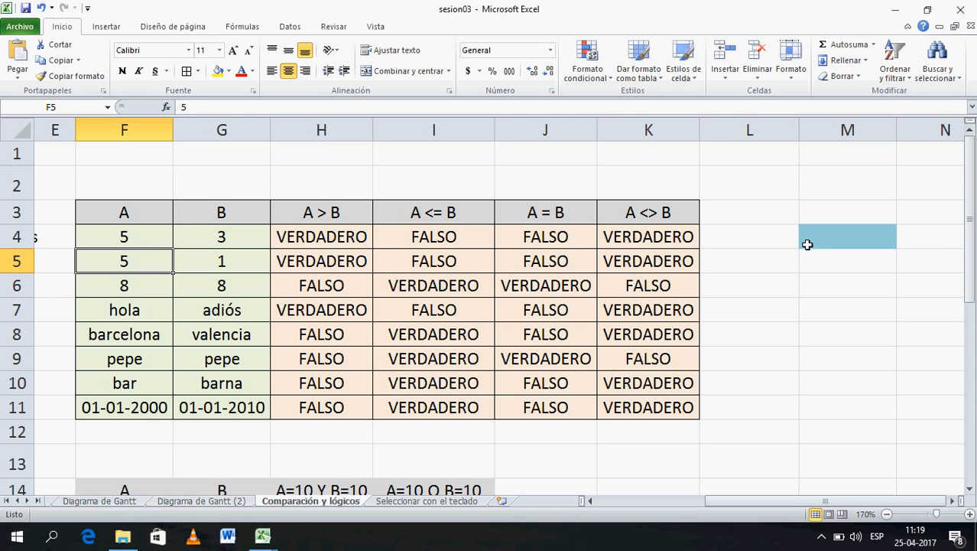
pyautogui.click(849, 244)
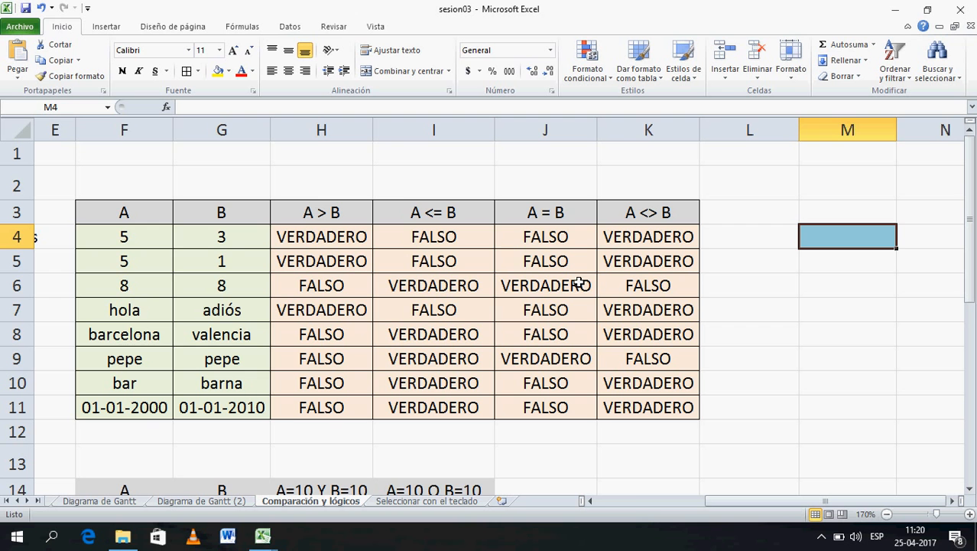
pyautogui.click(634, 501)
# - Scroll to the Funciones lógicas block, zoom to 190%, and select the Y and O labels in C16–C17
pyautogui.moveTo(968, 277); pyautogui.dragTo(974, 223)
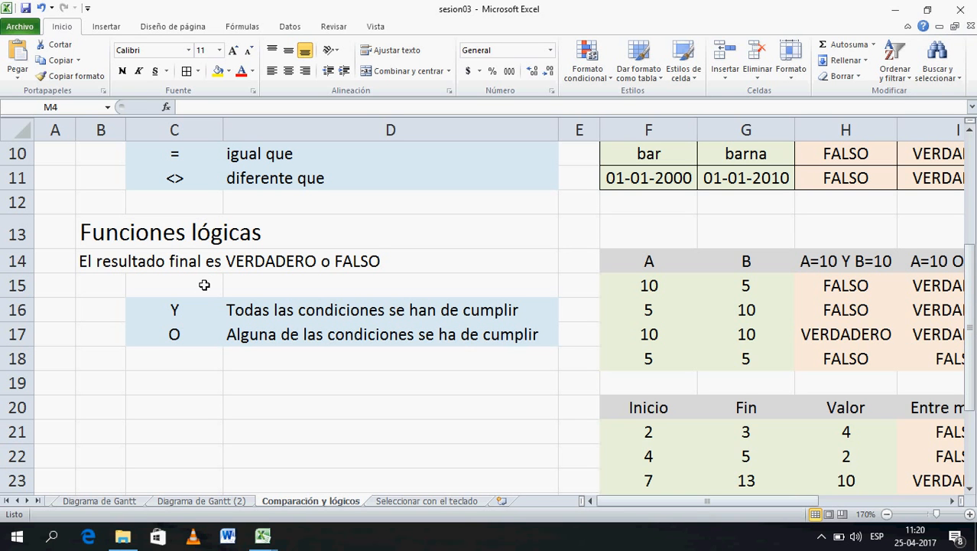
pyautogui.click(196, 310)
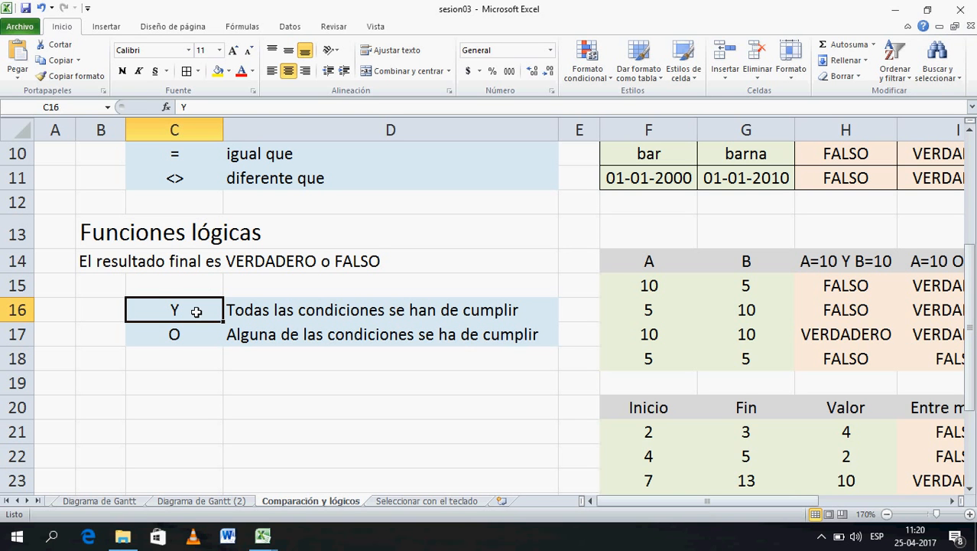
pyautogui.click(191, 334)
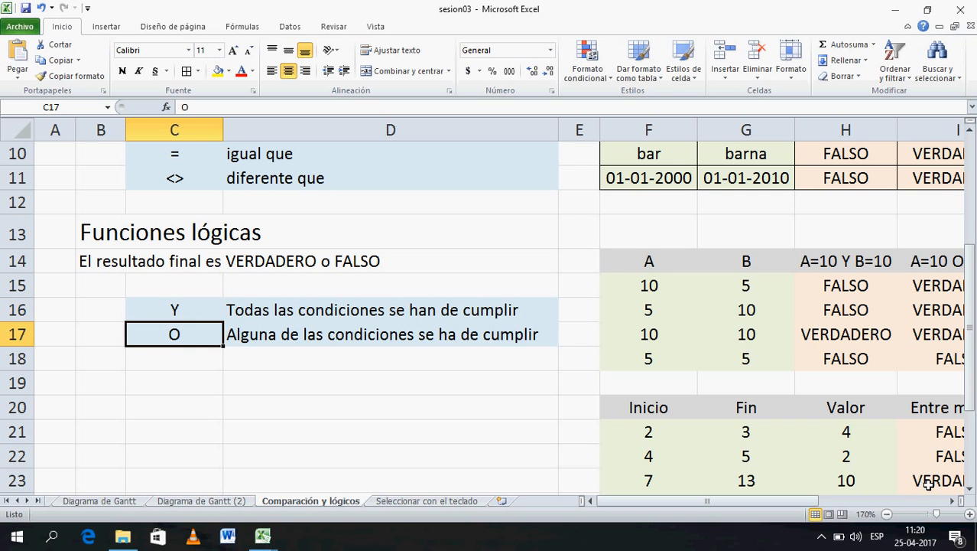
pyautogui.click(969, 514)
pyautogui.click(969, 514)
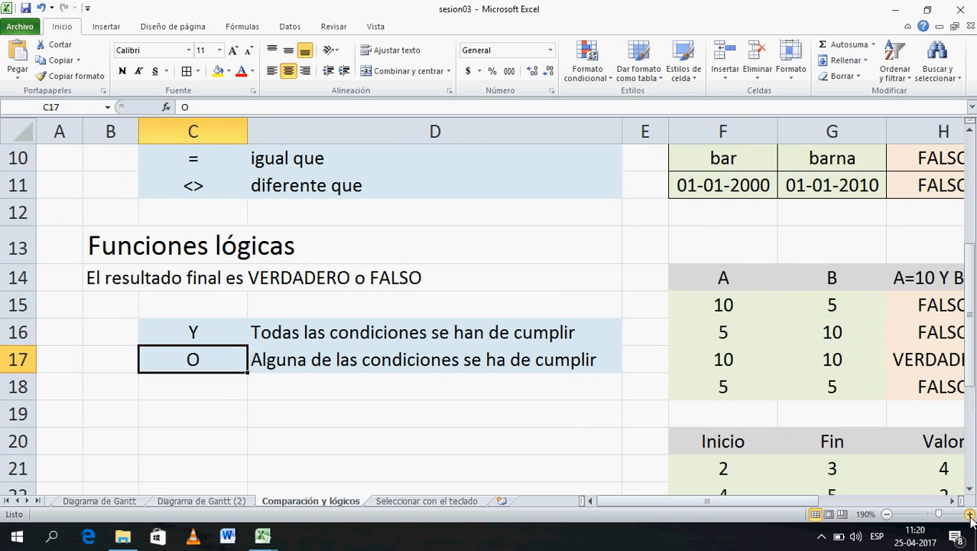
pyautogui.click(218, 335)
pyautogui.click(213, 362)
pyautogui.click(210, 342)
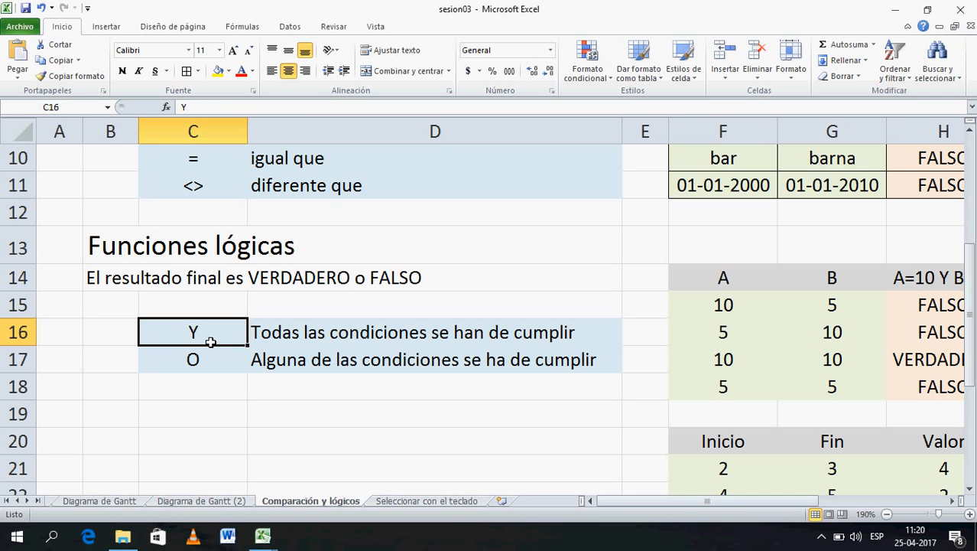
pyautogui.press('Down')
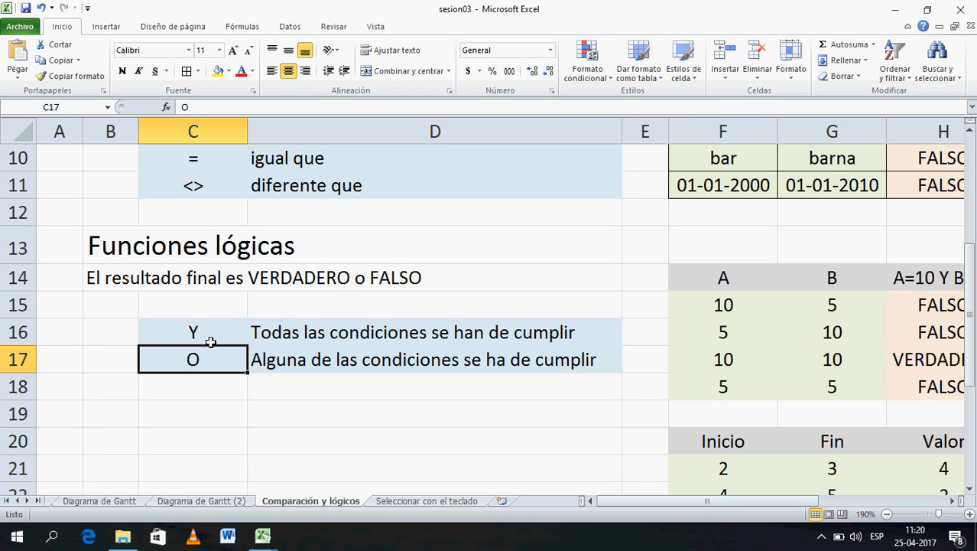
pyautogui.click(211, 342)
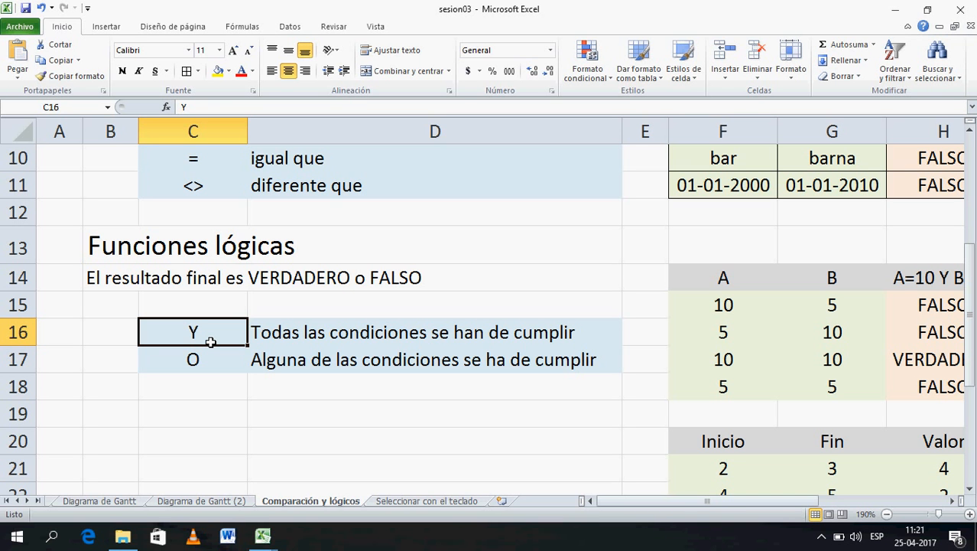
pyautogui.press('Down')
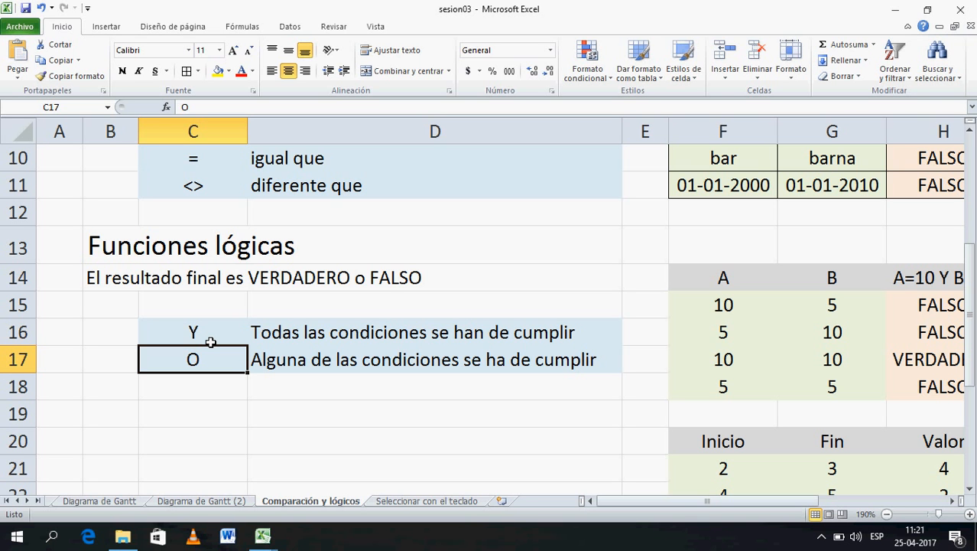
# - Delete the AND and OR results in H15:I18 and select H15
pyautogui.press('Right')
pyautogui.press('Right')
pyautogui.press('Left')
pyautogui.press('Left')
pyautogui.press('Up')
pyautogui.press('Right')
pyautogui.press('Right')
pyautogui.press('Right')
pyautogui.press('Right')
pyautogui.press('Right')
pyautogui.press('Right')
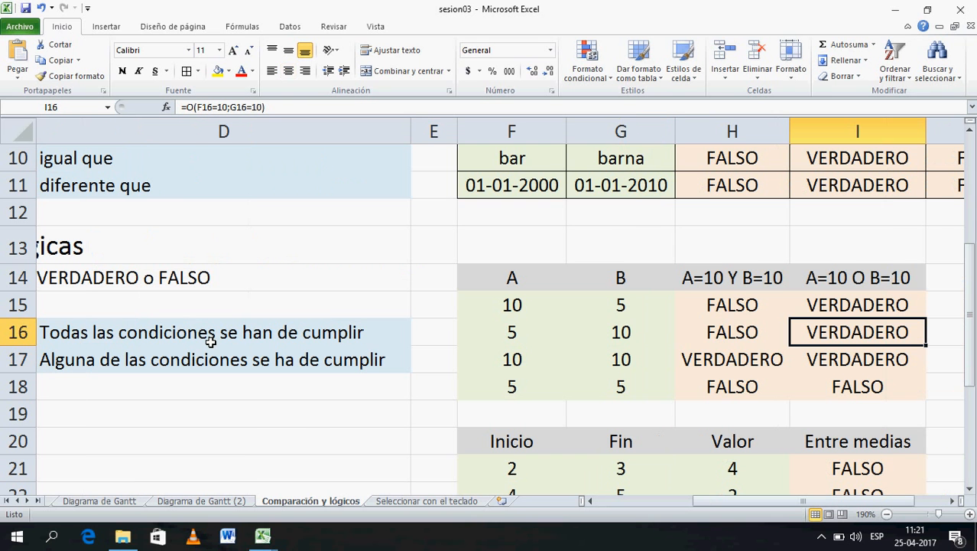
pyautogui.click(742, 308)
pyautogui.moveTo(742, 308); pyautogui.dragTo(835, 384)
pyautogui.press('Delete')
pyautogui.click(747, 305)
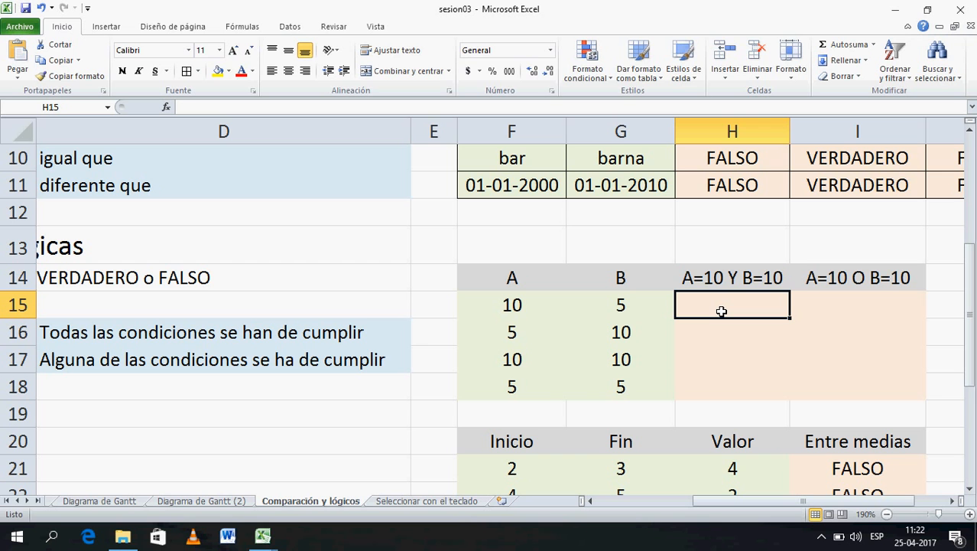
# - Enter =Y(F15=10;G15=10) in H15, returning FALSO for 10 and 5
pyautogui.write('=')
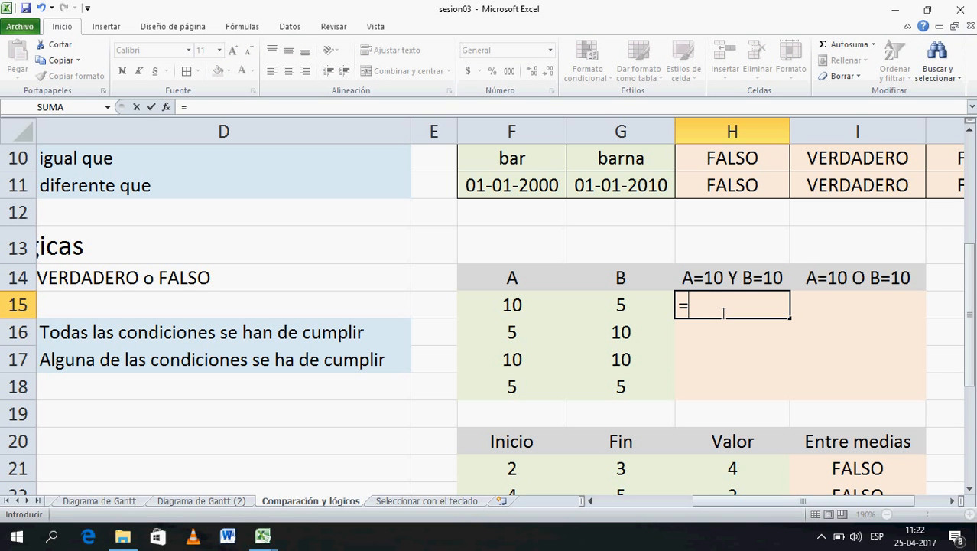
pyautogui.write('Y')
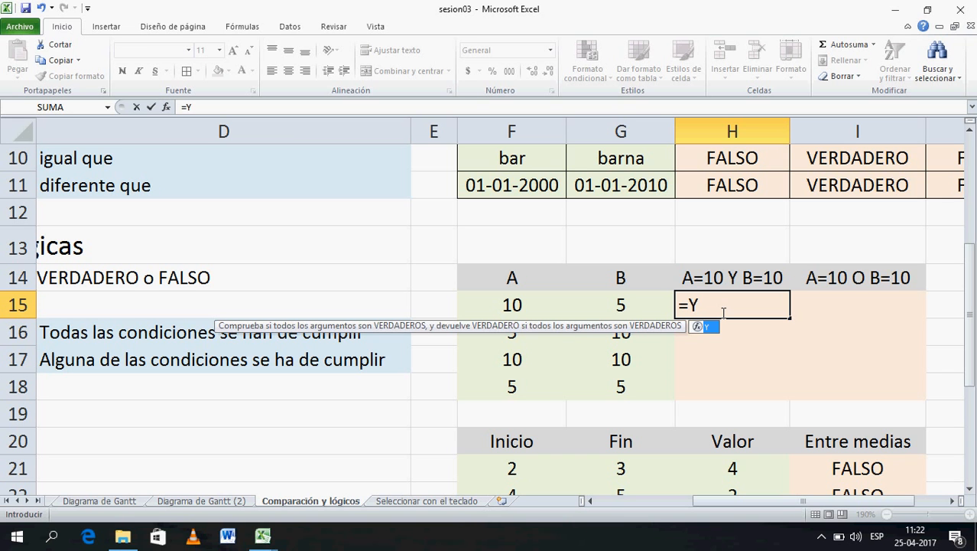
pyautogui.write('(')
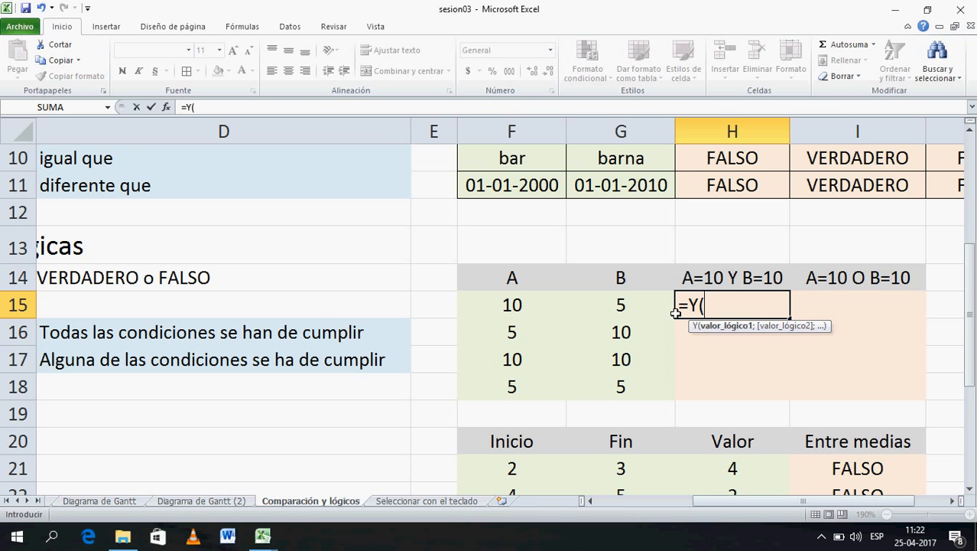
pyautogui.click(532, 309)
pyautogui.write('=10')
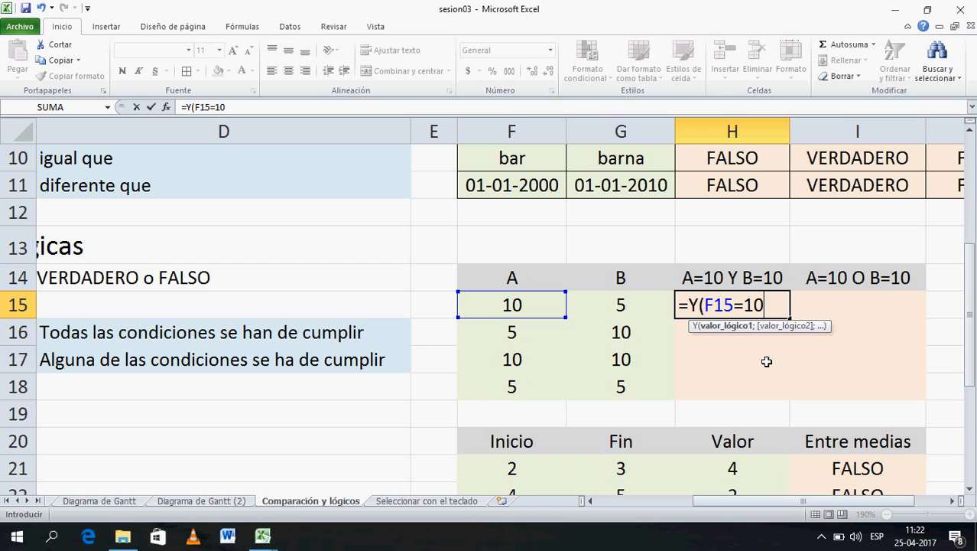
pyautogui.write(';')
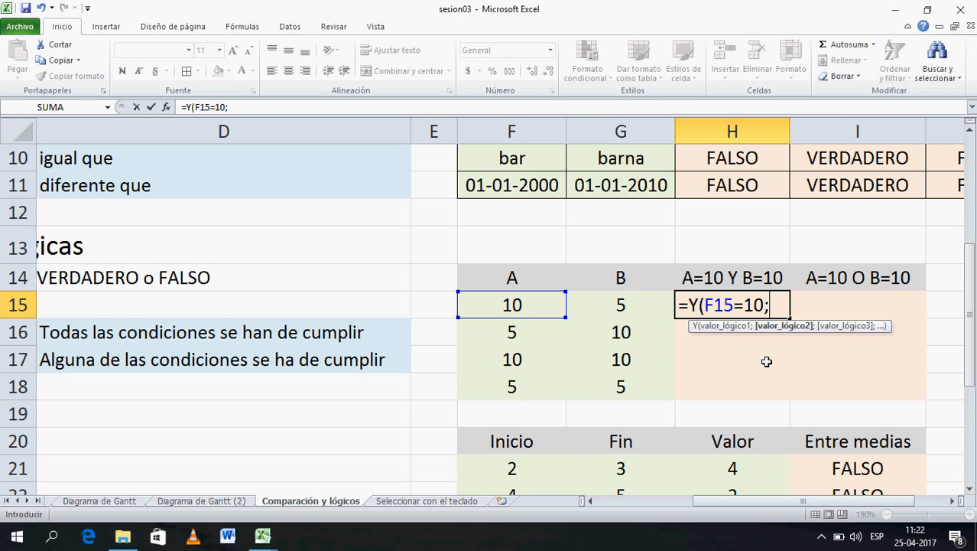
pyautogui.click(620, 306)
pyautogui.write('=10')
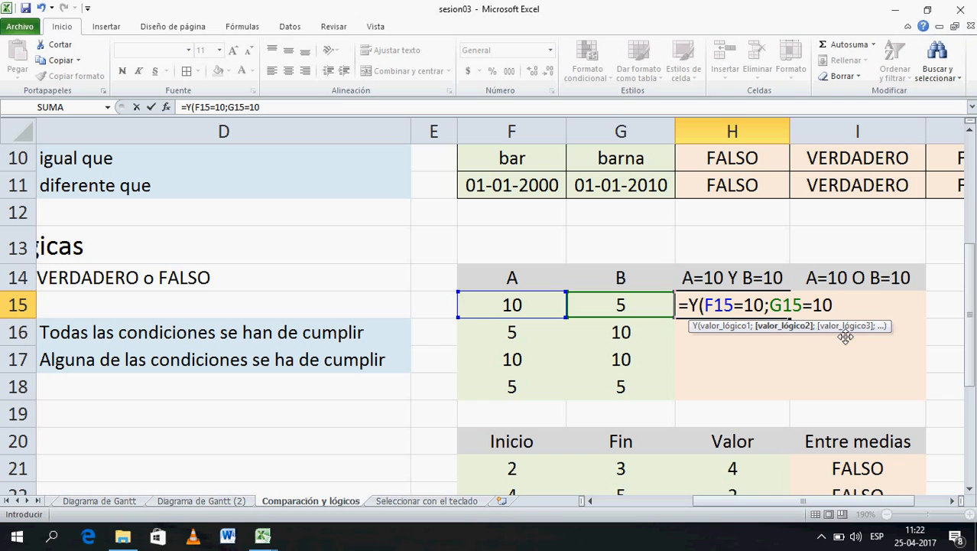
pyautogui.write(';')
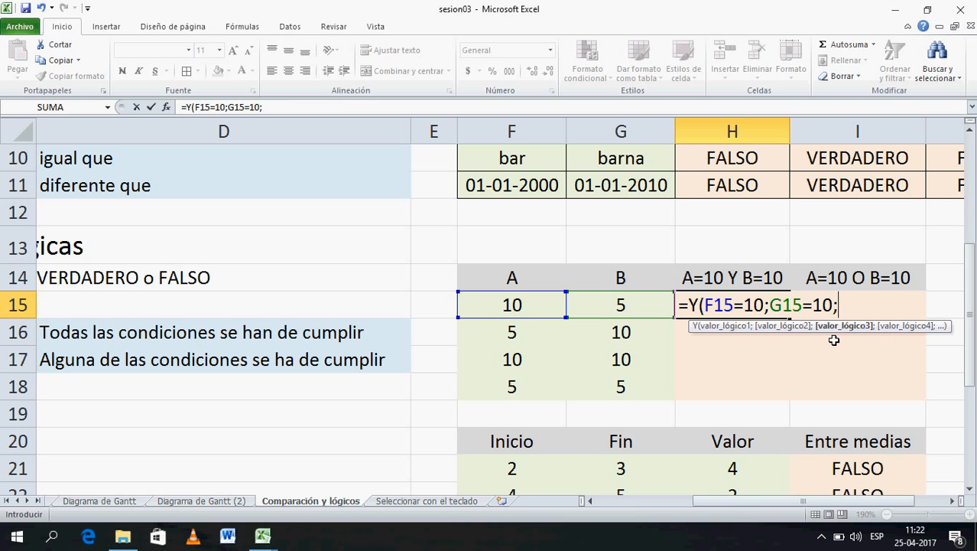
pyautogui.press('BackSpace')
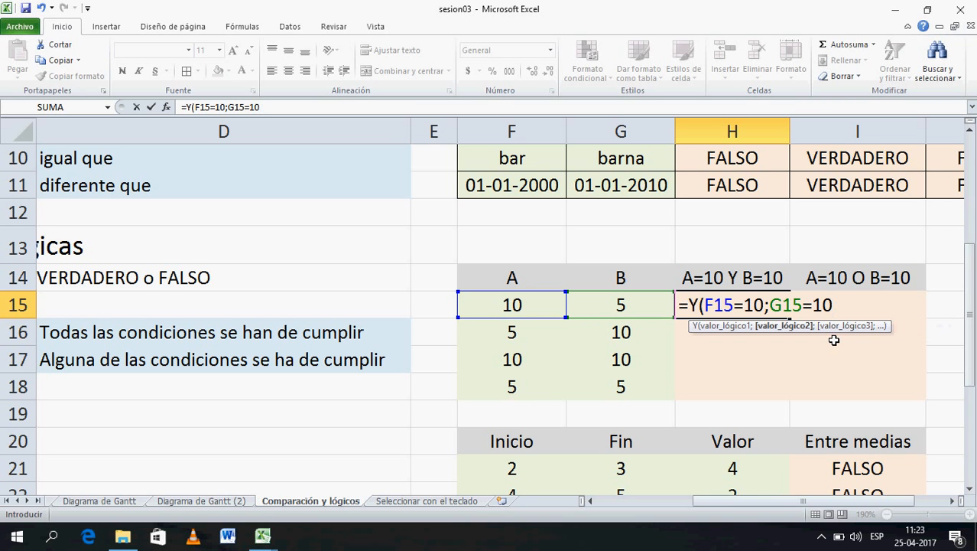
pyautogui.write(')')
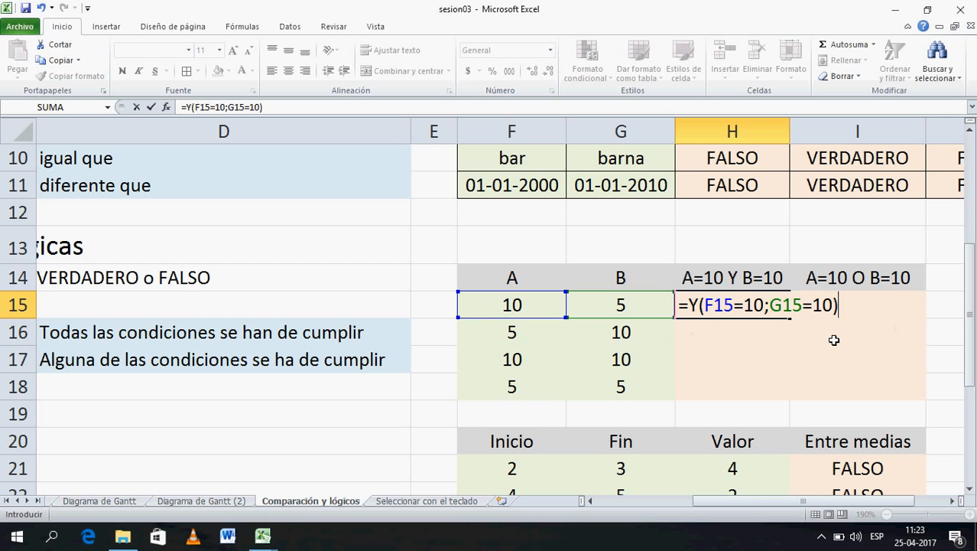
pyautogui.press('Return')
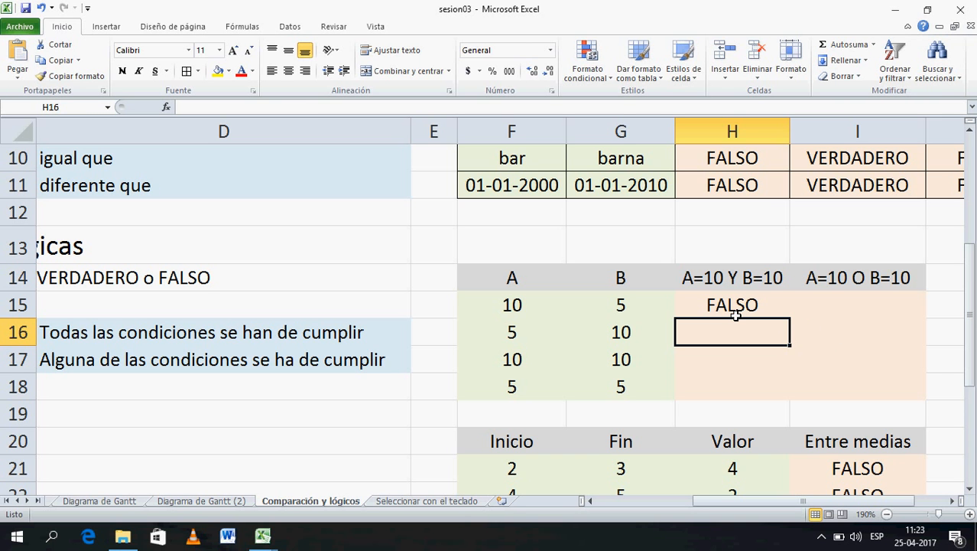
pyautogui.click(745, 195)
pyautogui.doubleClick(745, 196)
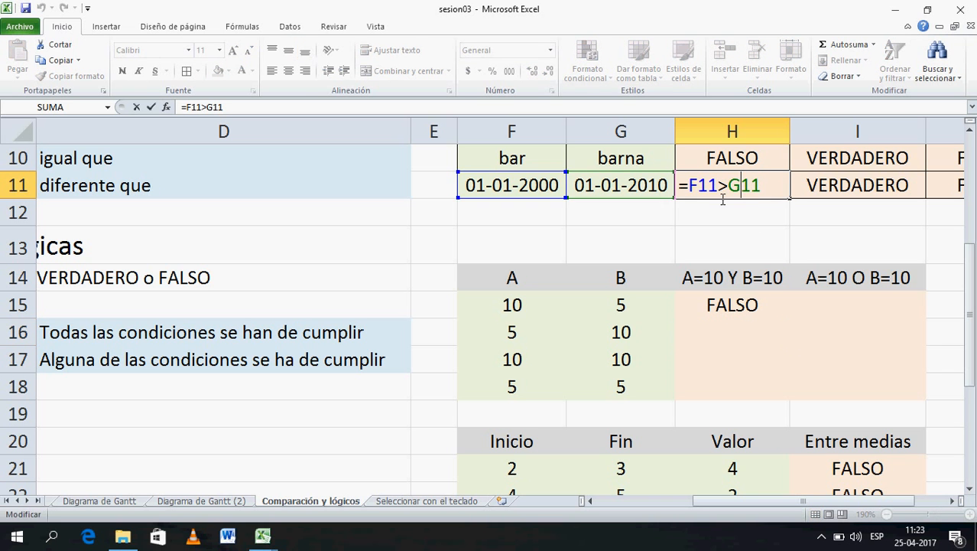
pyautogui.press('Escape')
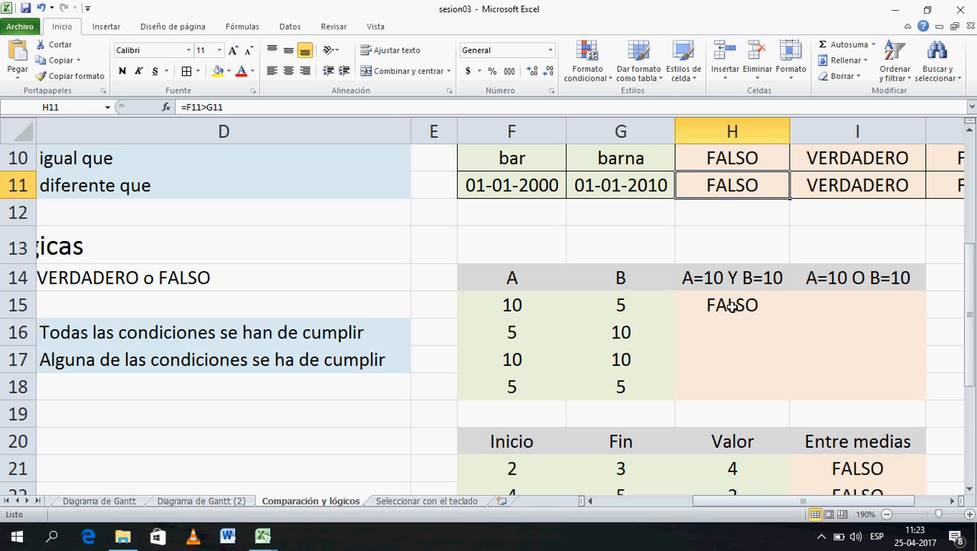
pyautogui.click(527, 307)
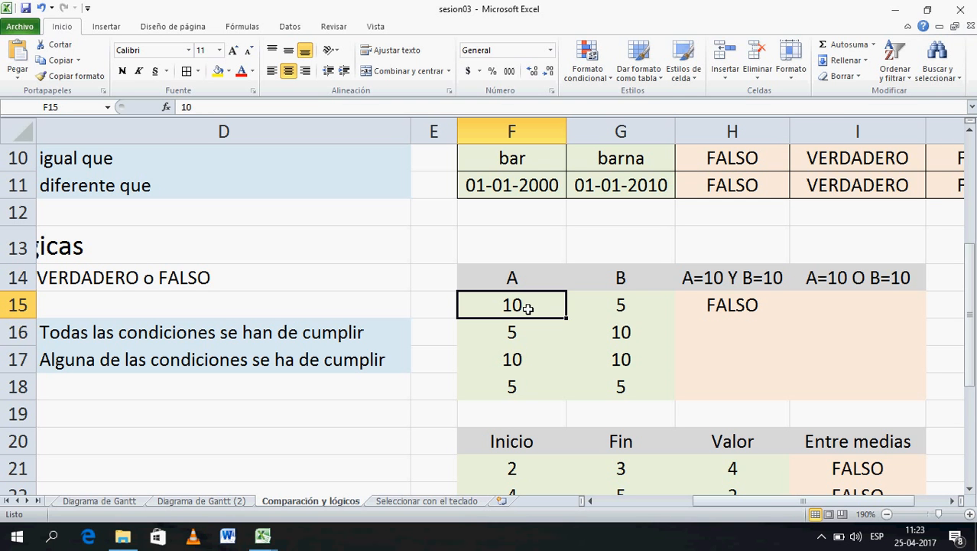
pyautogui.click(617, 309)
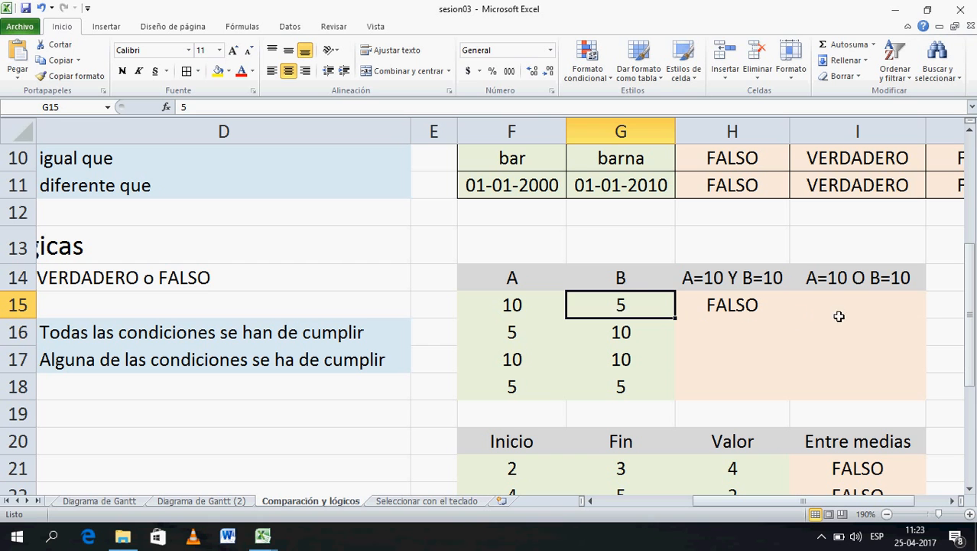
pyautogui.click(868, 305)
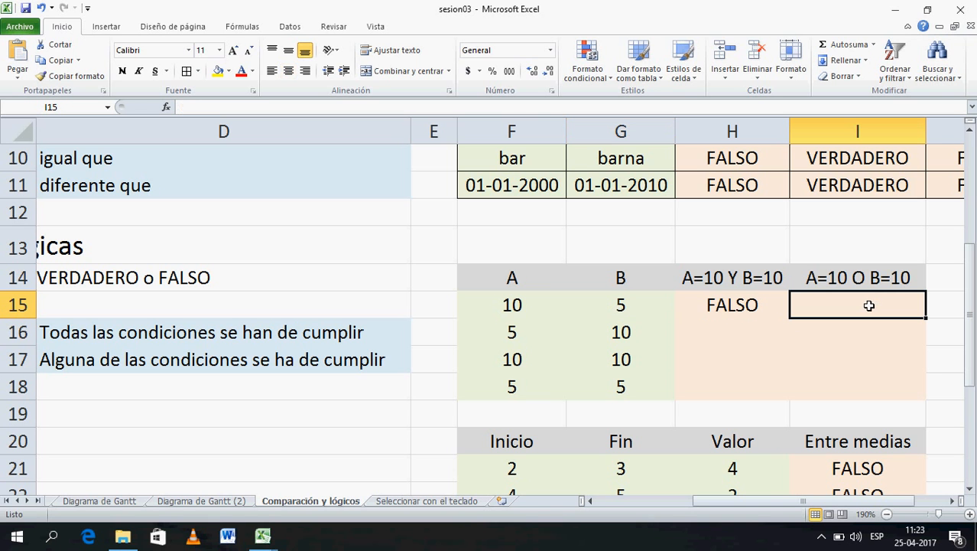
# - Enter =O(F15=10;G15=10) in I15, returning VERDADERO, and review its F15 and G15 inputs
pyautogui.write('=')
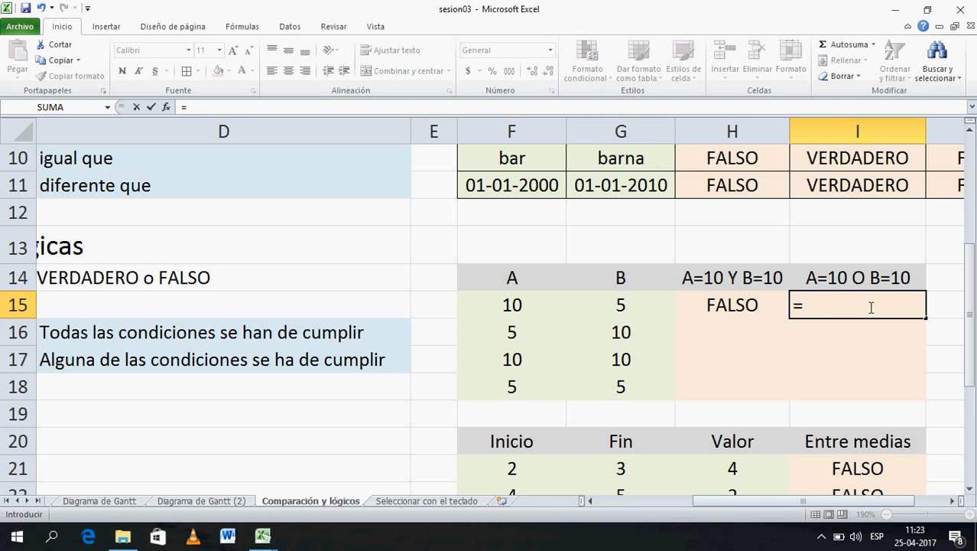
pyautogui.write('O(')
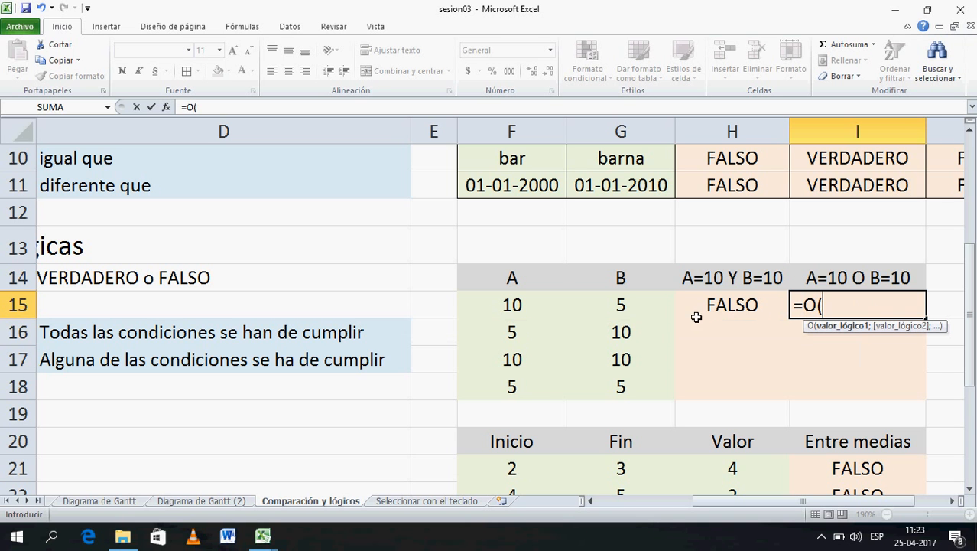
pyautogui.click(515, 307)
pyautogui.write('=')
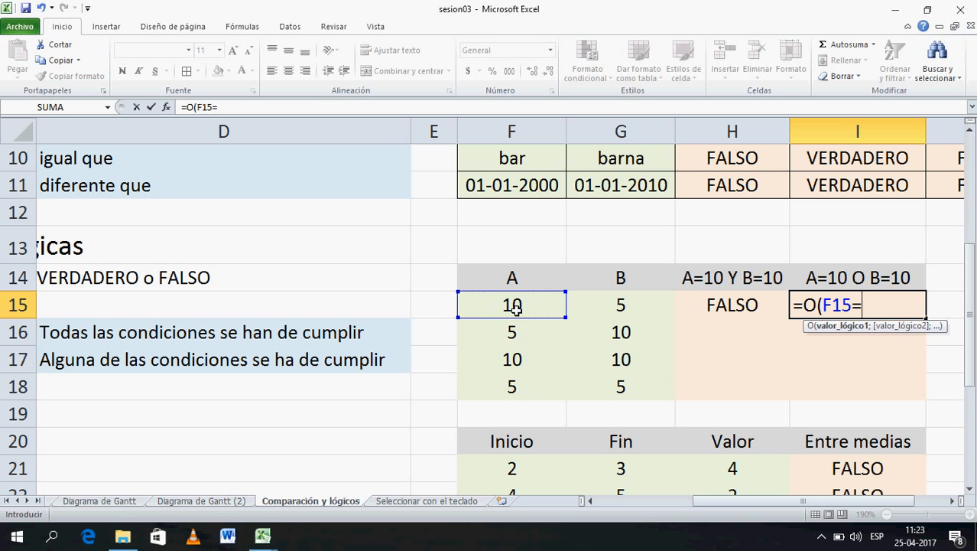
pyautogui.write('10;')
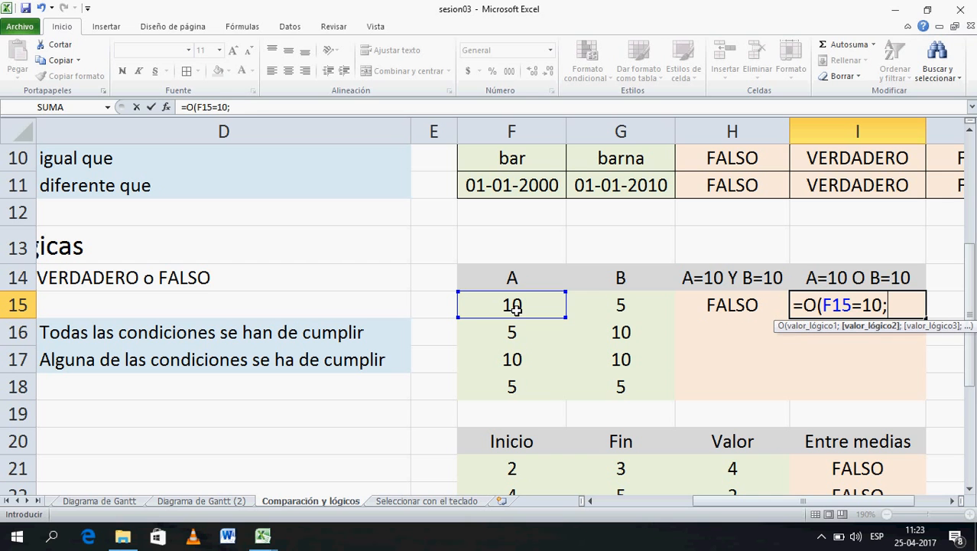
pyautogui.click(627, 305)
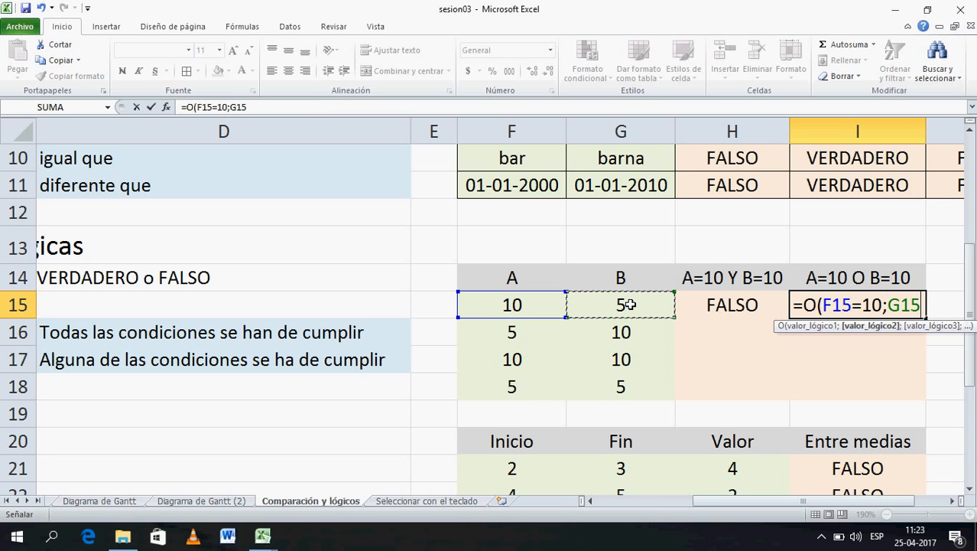
pyautogui.write('10)')
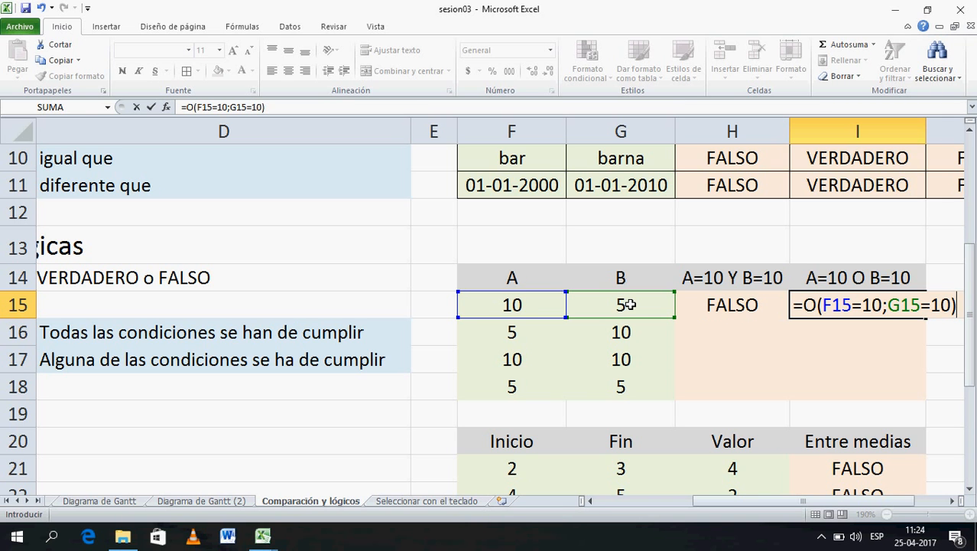
pyautogui.press('Return')
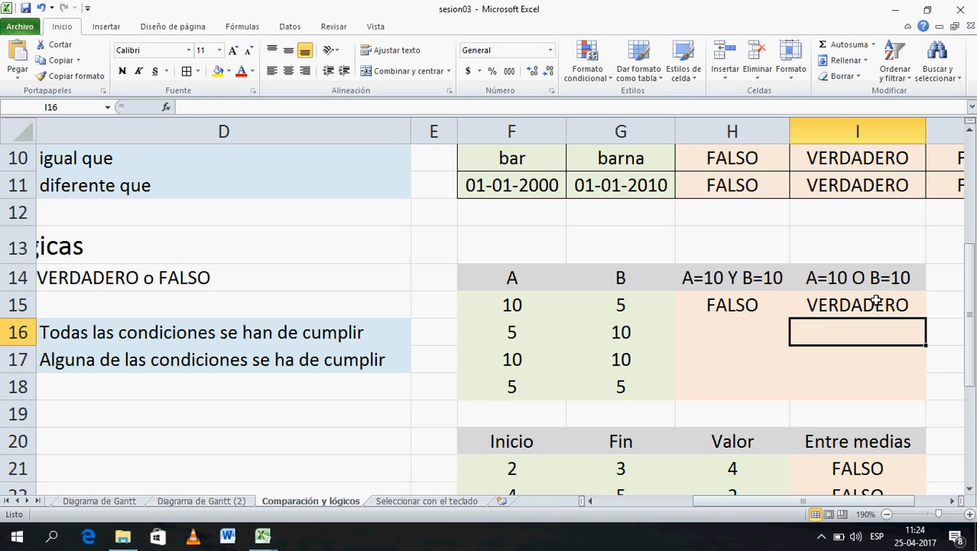
pyautogui.click(820, 300)
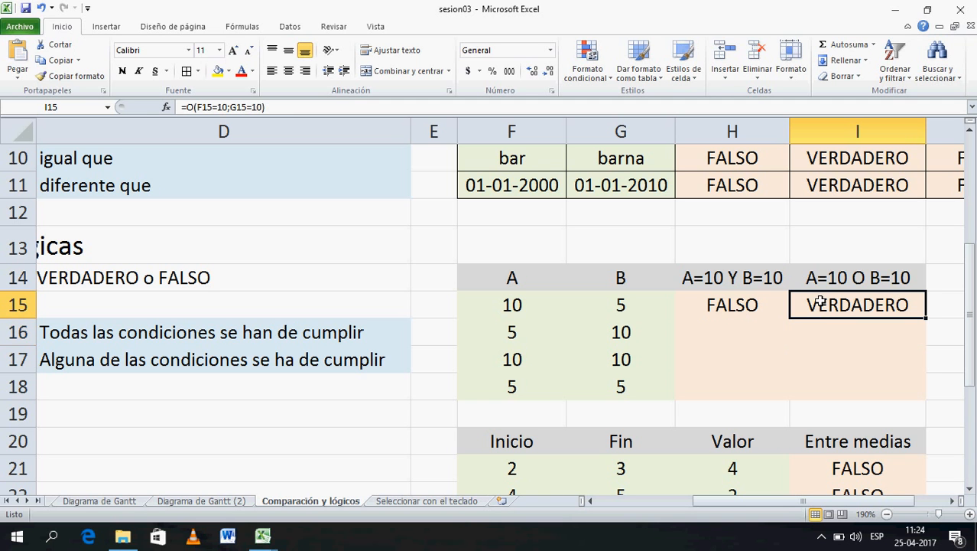
pyautogui.click(542, 307)
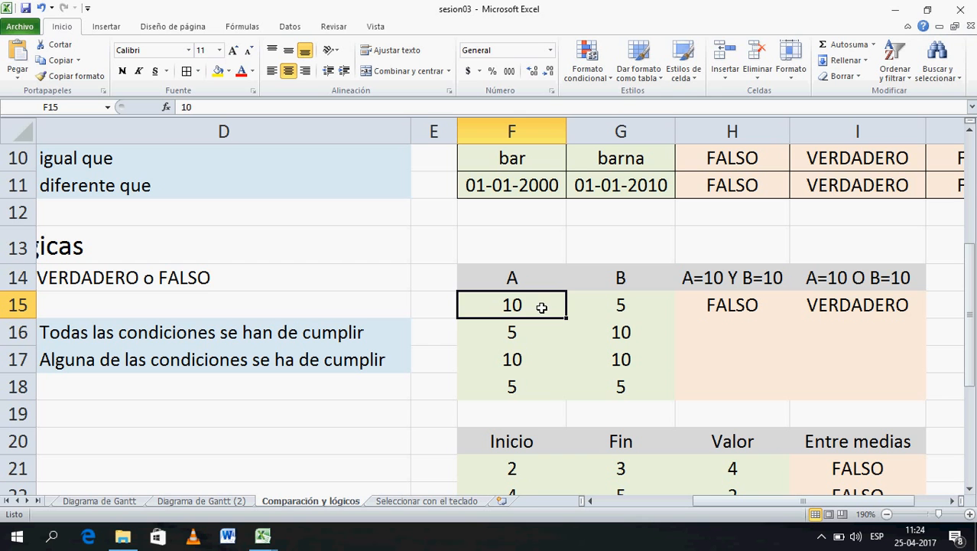
pyautogui.click(662, 316)
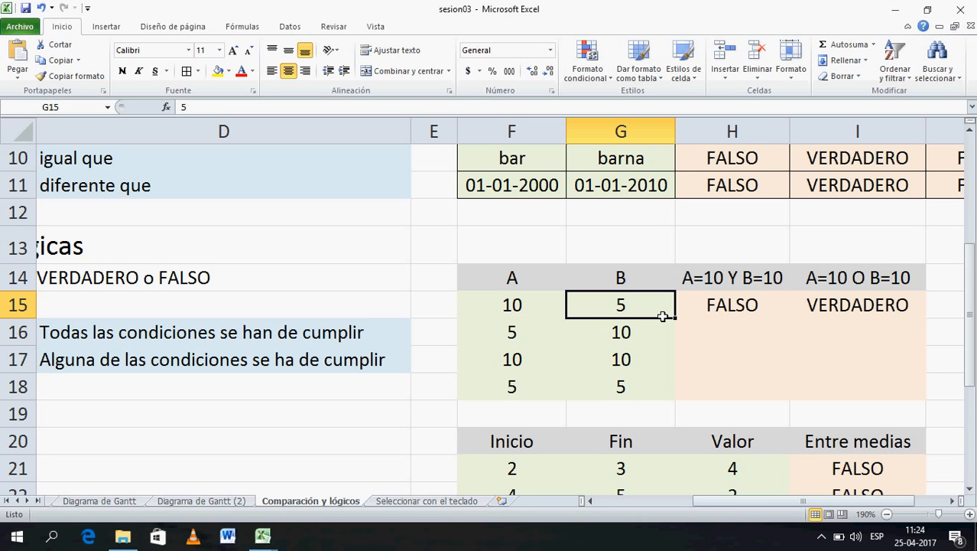
pyautogui.click(849, 312)
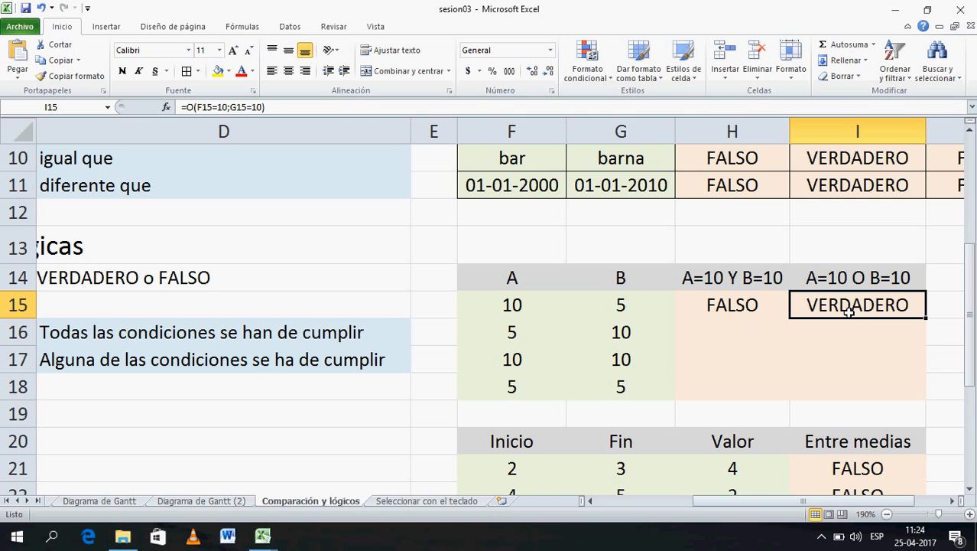
# - Copy the AND and OR formulas in H15:I15 down to row 18
pyautogui.click(734, 304)
pyautogui.moveTo(734, 302); pyautogui.dragTo(824, 312)
pyautogui.moveTo(927, 320); pyautogui.dragTo(916, 403)
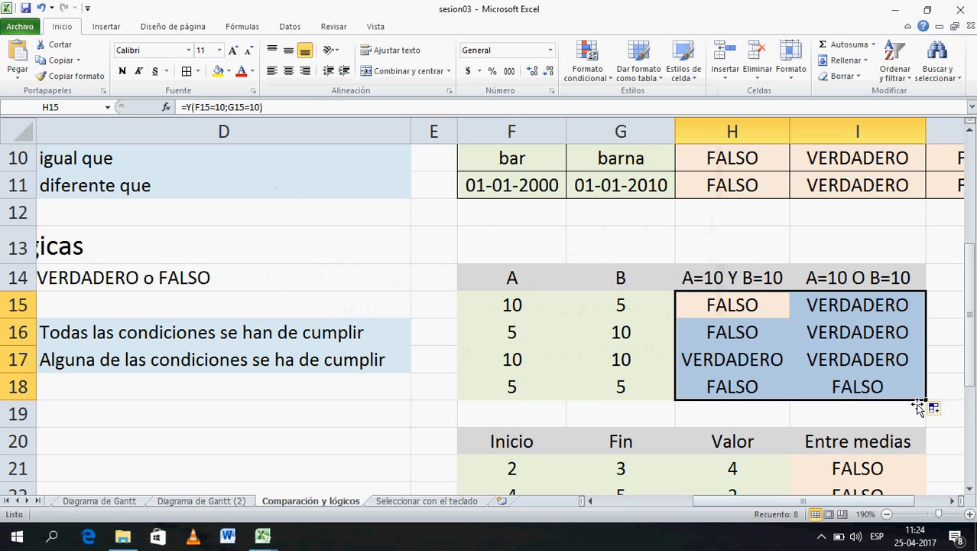
# - Check the AND results against the A and B values in rows 15, 17 and 18
pyautogui.click(628, 309)
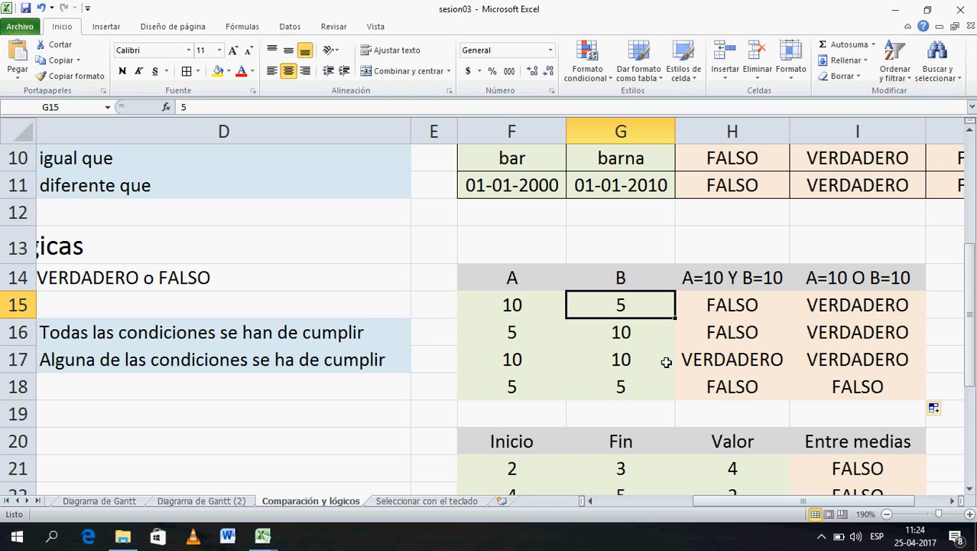
pyautogui.click(739, 367)
pyautogui.click(533, 370)
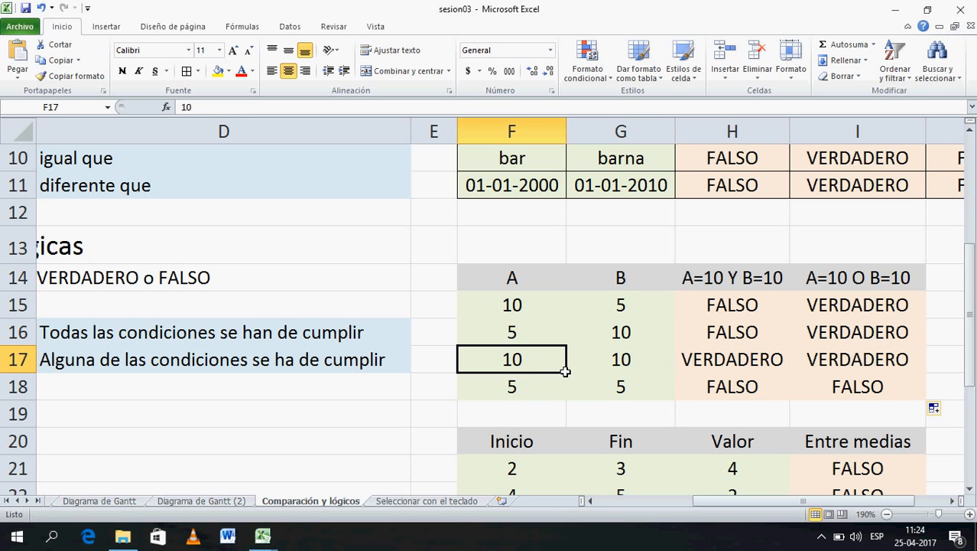
pyautogui.click(613, 375)
pyautogui.click(526, 370)
pyautogui.click(602, 364)
pyautogui.click(507, 396)
pyautogui.click(620, 394)
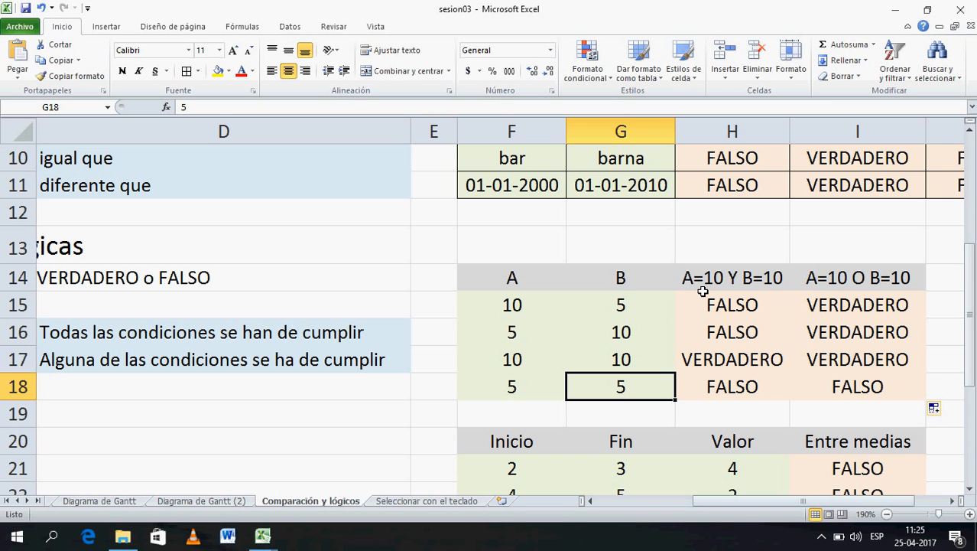
# - Clear the Entre medias results in I21:I25
pyautogui.click(969, 491)
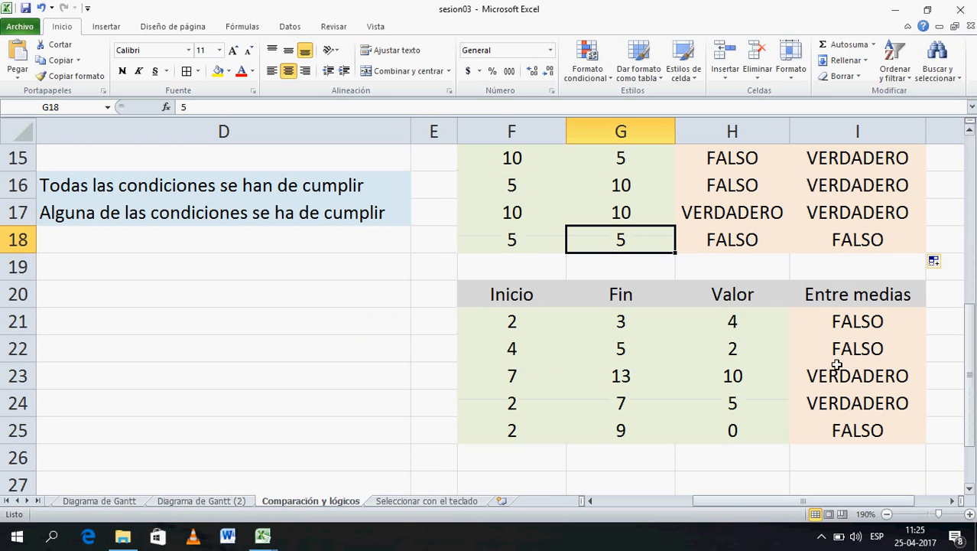
pyautogui.click(753, 324)
pyautogui.moveTo(755, 389); pyautogui.dragTo(756, 429)
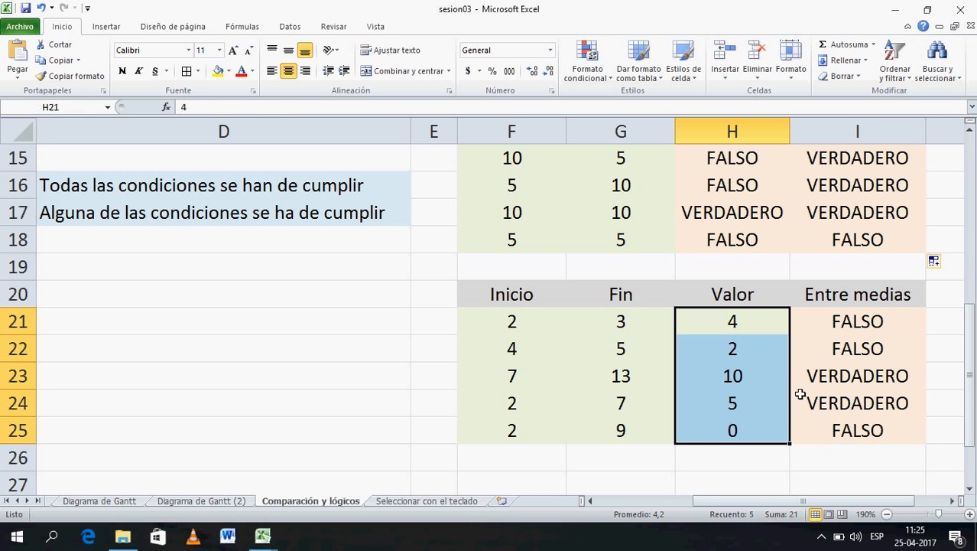
pyautogui.moveTo(855, 325); pyautogui.dragTo(846, 428)
pyautogui.press('Delete')
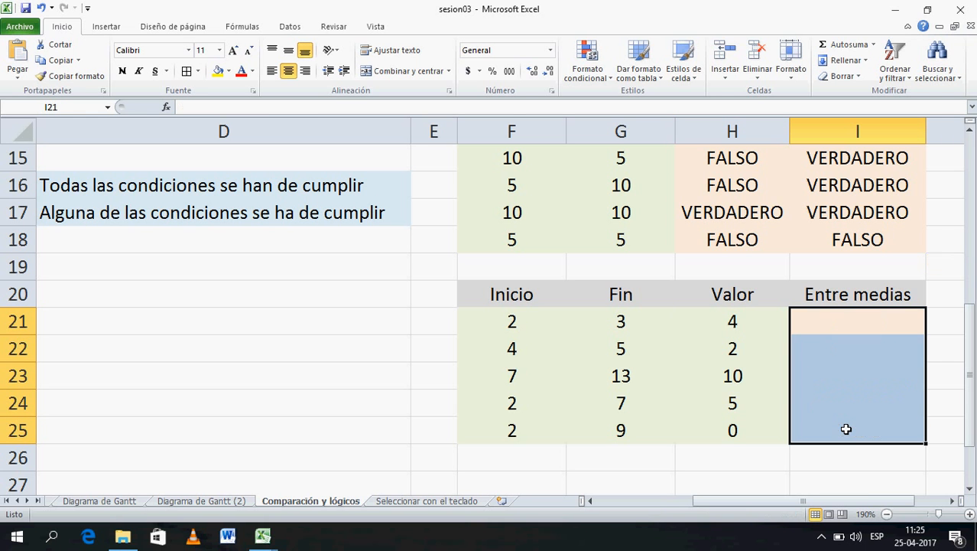
# - Give the Valor figures H21:H25 a yellow fill
pyautogui.moveTo(757, 321); pyautogui.dragTo(752, 441)
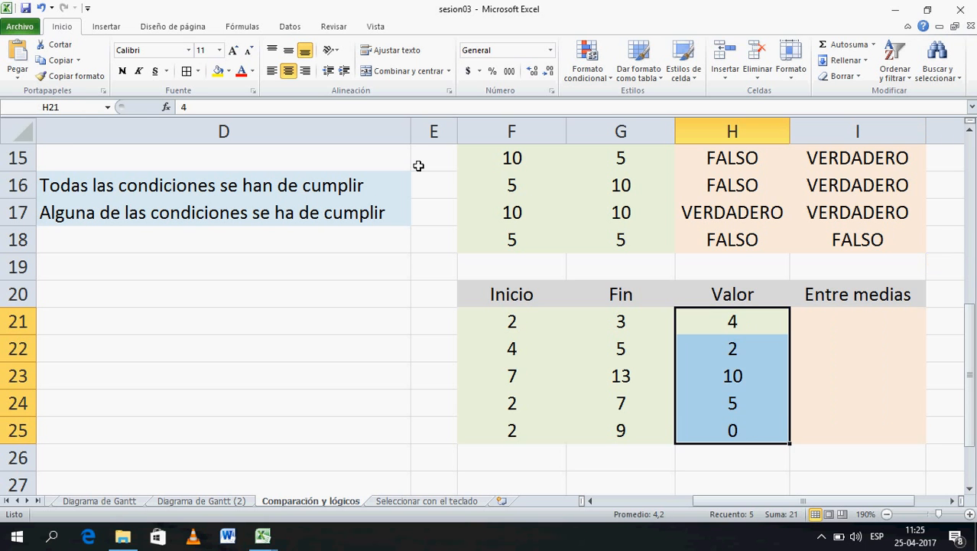
pyautogui.click(219, 72)
pyautogui.click(847, 382)
pyautogui.click(875, 329)
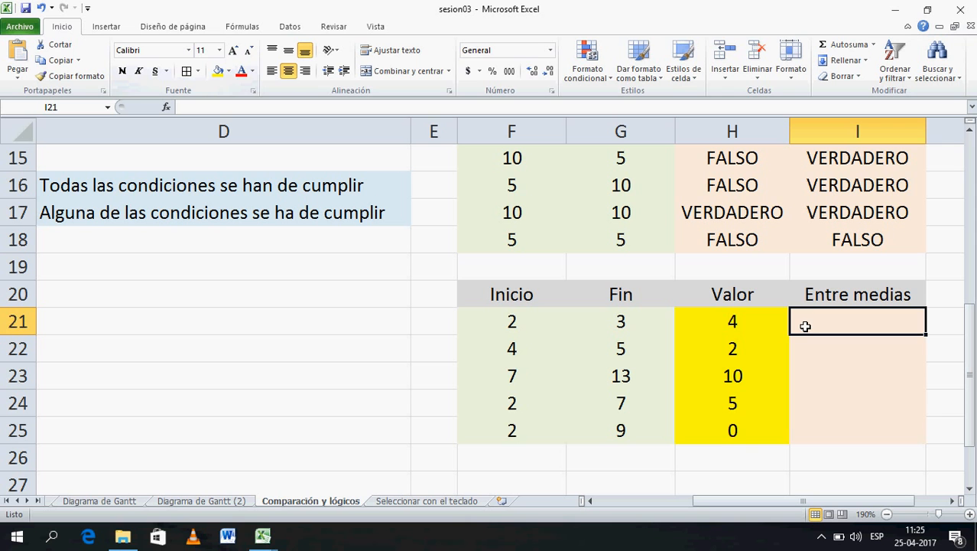
# - Review Inicio 2, Fin 3 and Valor 4 in row 21, then begin a formula in I21
pyautogui.click(763, 329)
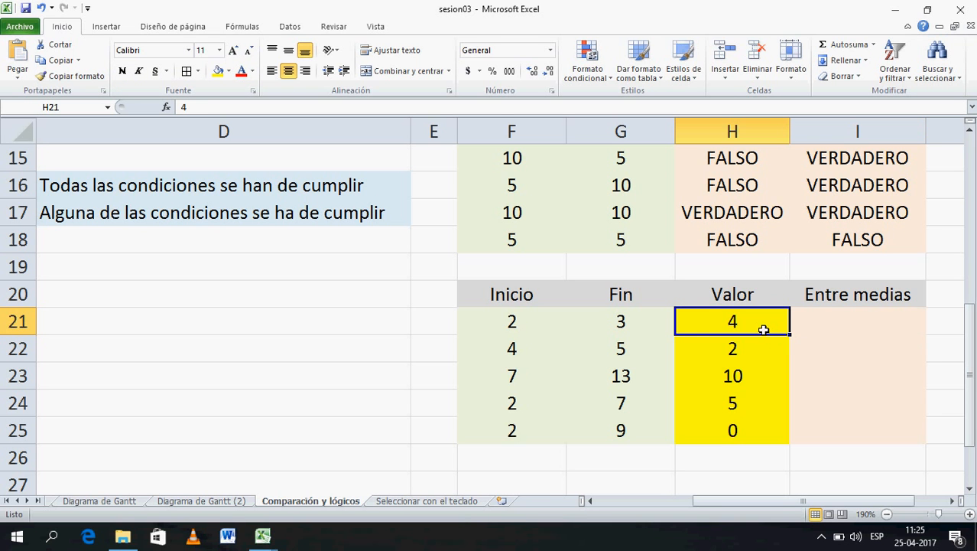
pyautogui.click(520, 325)
pyautogui.click(598, 333)
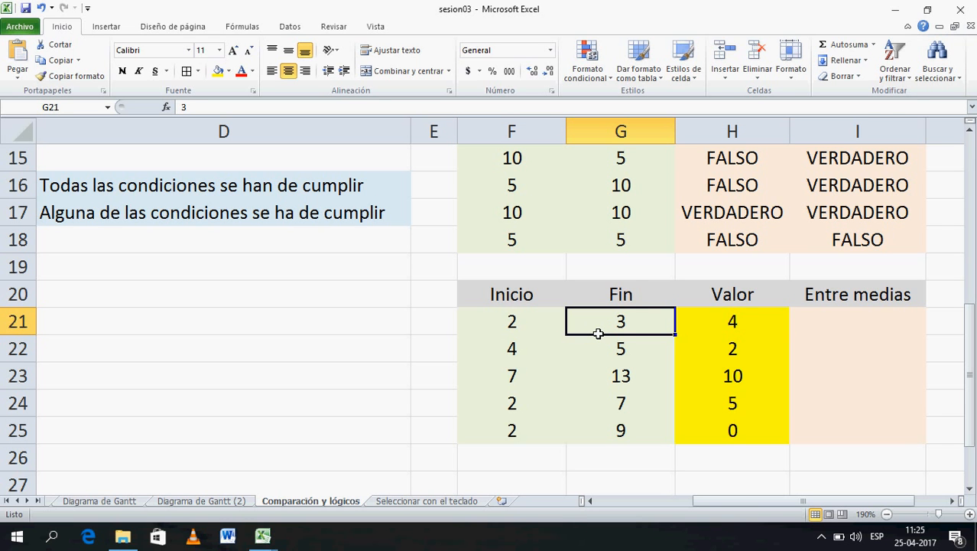
pyautogui.click(735, 334)
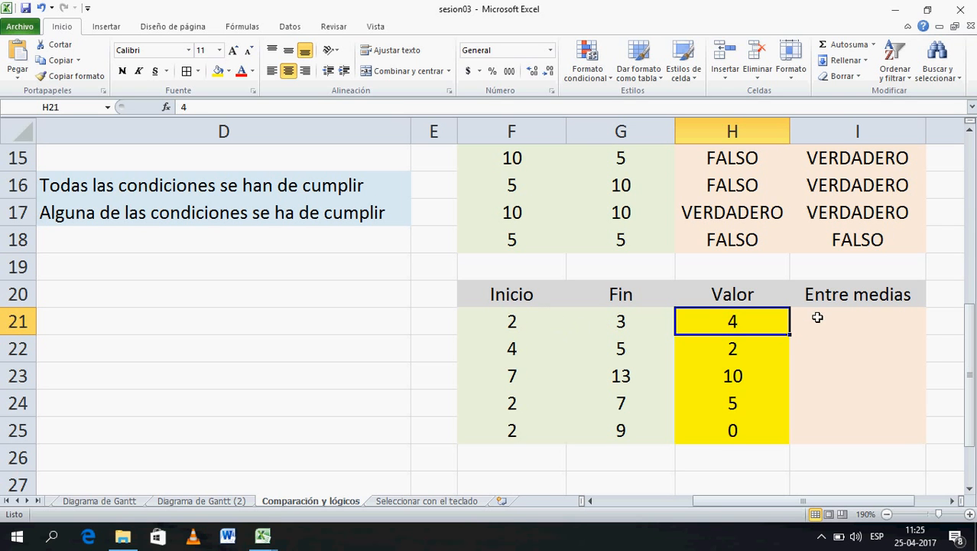
pyautogui.click(858, 322)
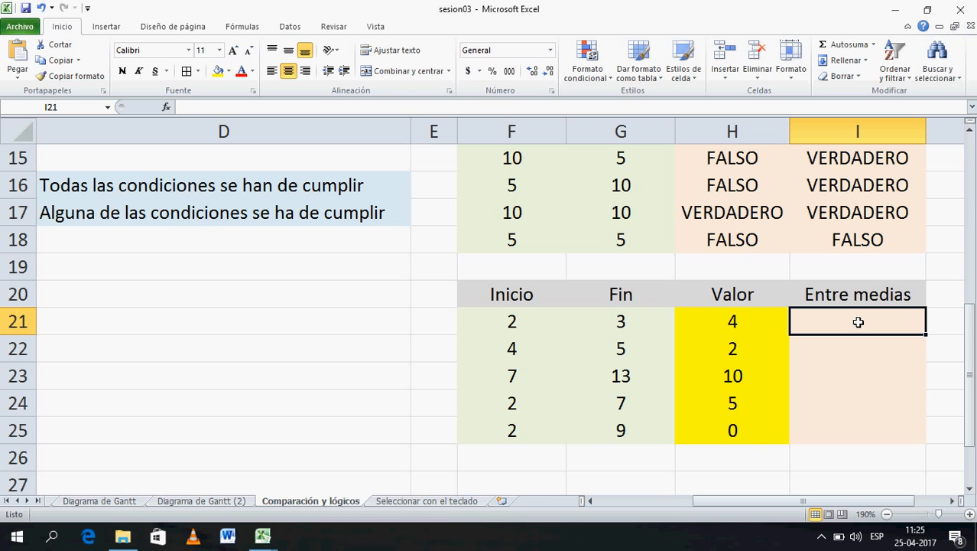
pyautogui.write('=')
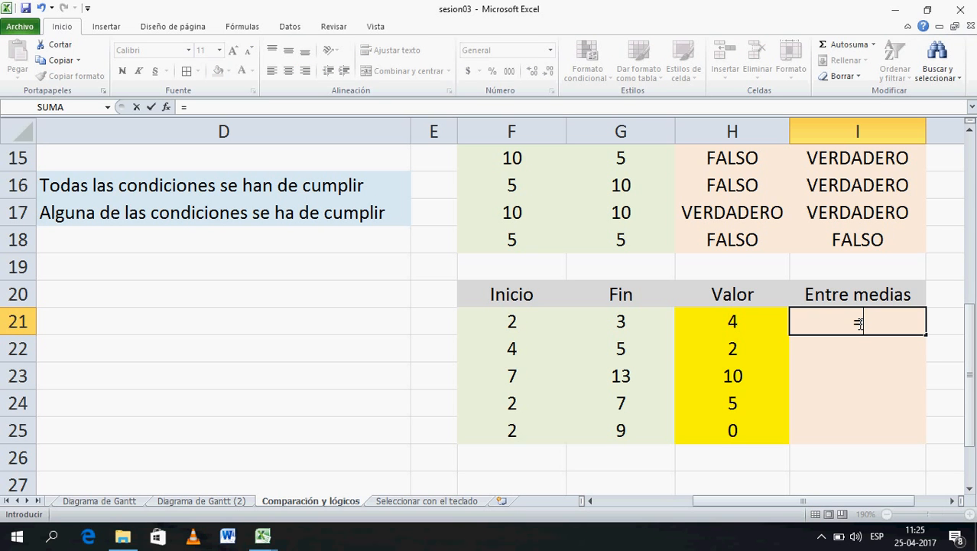
# - Start the AND formula in I21 with the condition H21>=F21
pyautogui.click(751, 326)
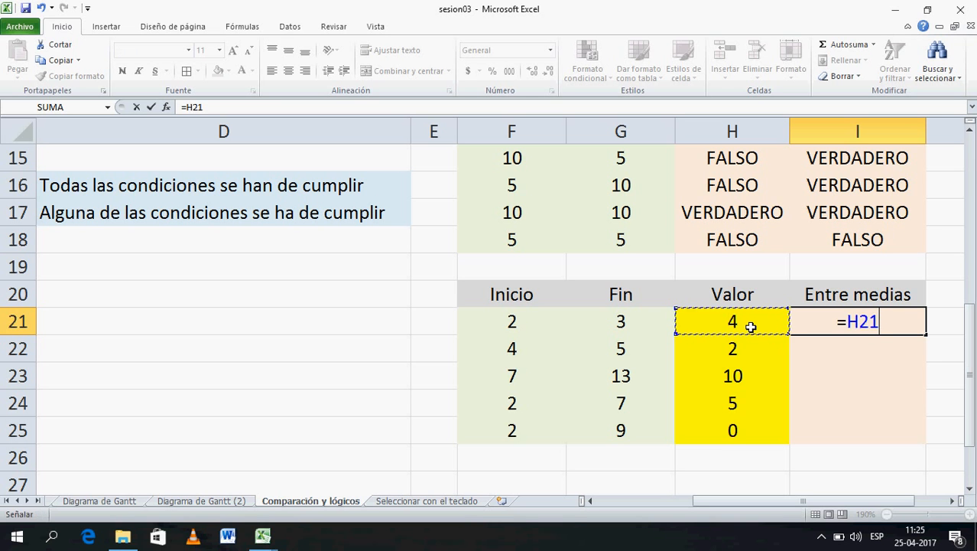
pyautogui.press('BackSpace')
pyautogui.press('BackSpace')
pyautogui.press('BackSpace')
pyautogui.write('Y(')
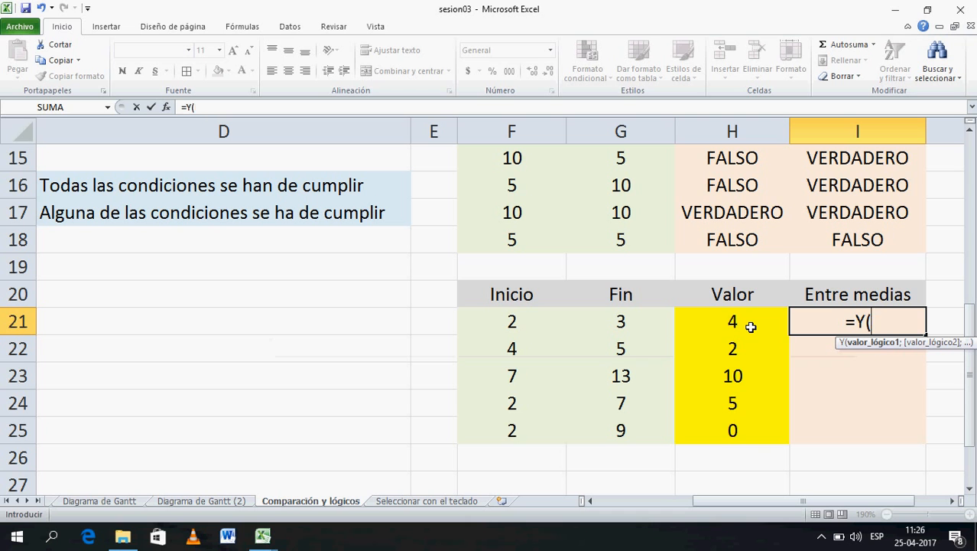
pyautogui.click(751, 327)
pyautogui.write('>=')
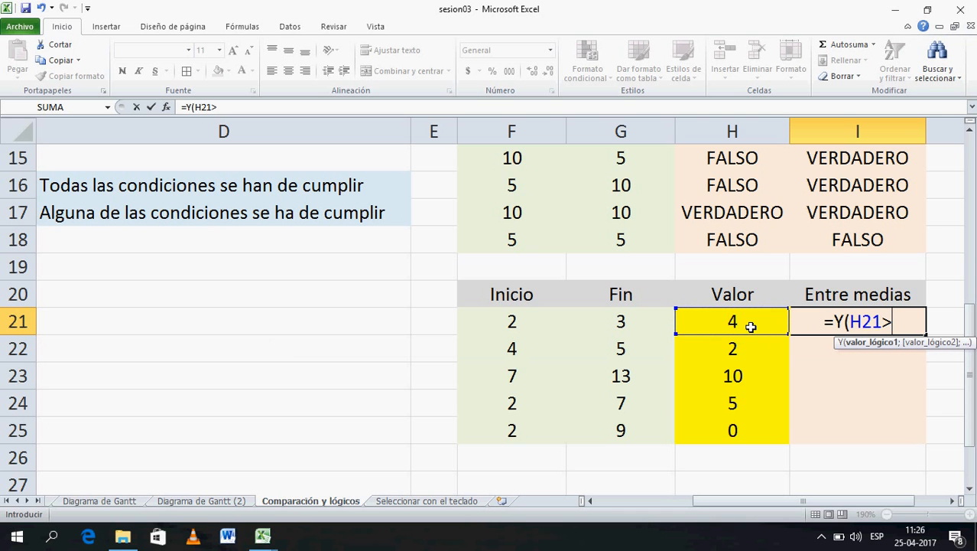
pyautogui.click(534, 325)
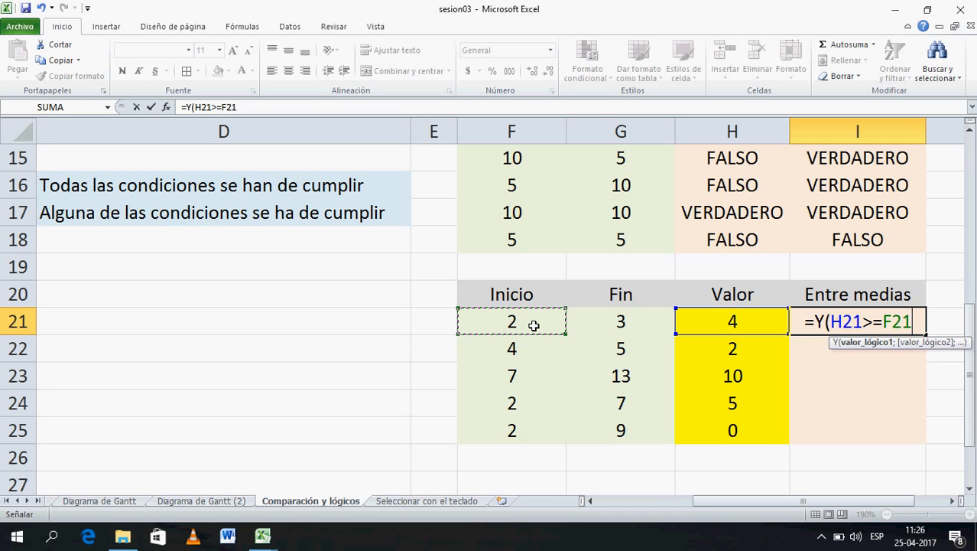
pyautogui.write(';')
# - Add the condition H21<=G21, completing =Y(H21>=F21;H21<=G21)
pyautogui.click(717, 323)
pyautogui.write('<=')
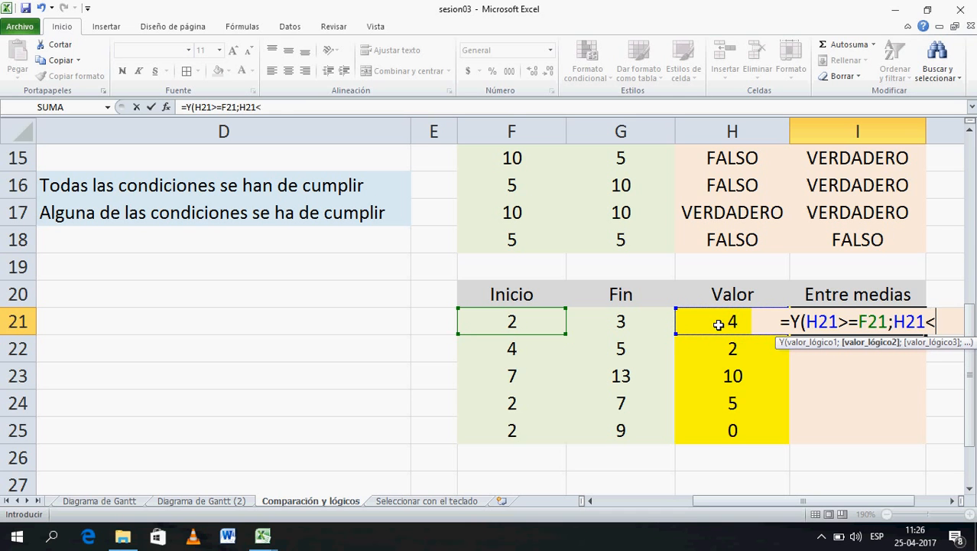
pyautogui.click(634, 326)
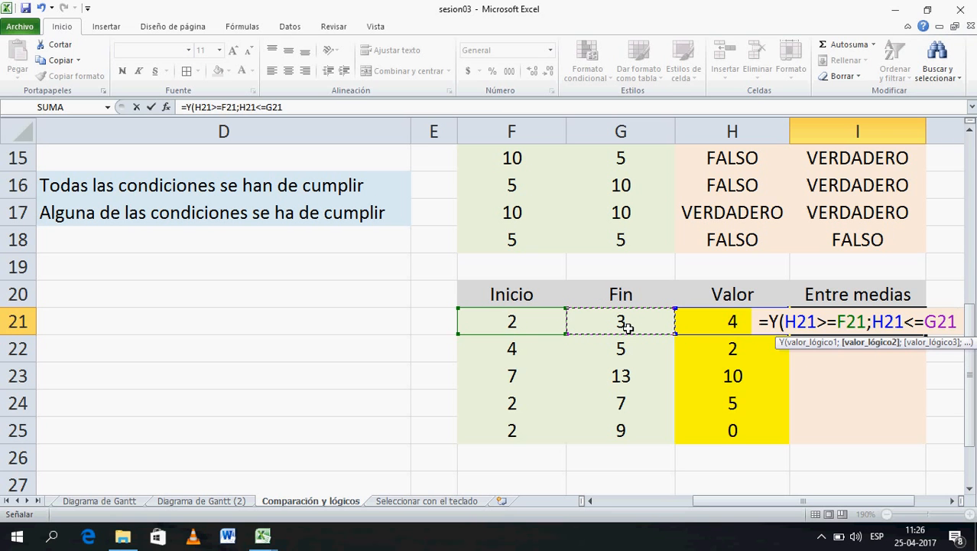
pyautogui.write(')')
pyautogui.press('Return')
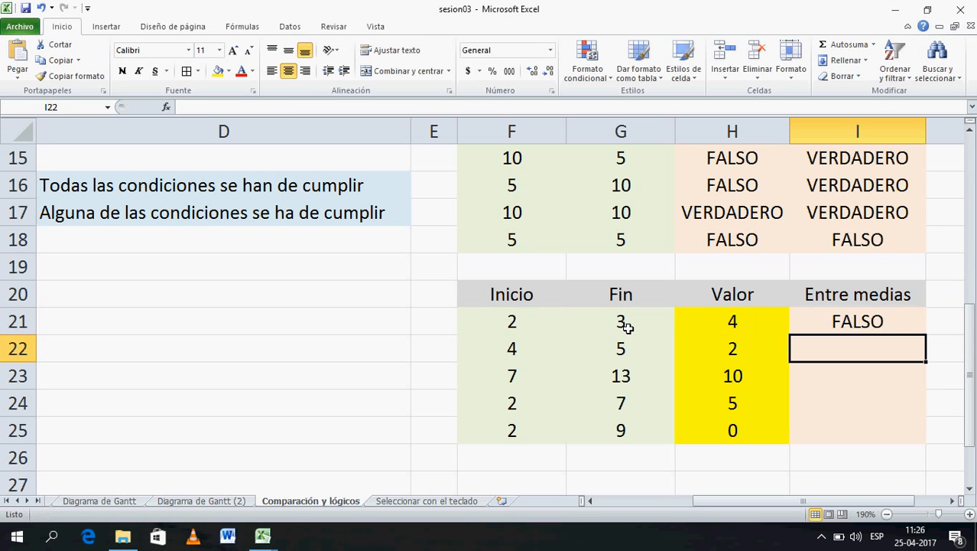
pyautogui.click(913, 322)
# - Fill the between-check formula down through I21:I25
pyautogui.moveTo(932, 338); pyautogui.dragTo(932, 442)
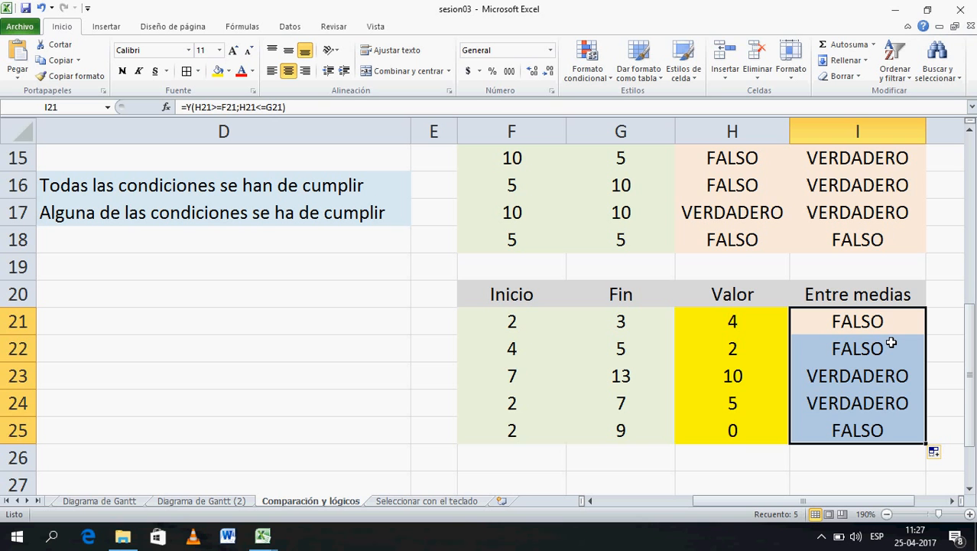
pyautogui.click(766, 327)
pyautogui.click(837, 325)
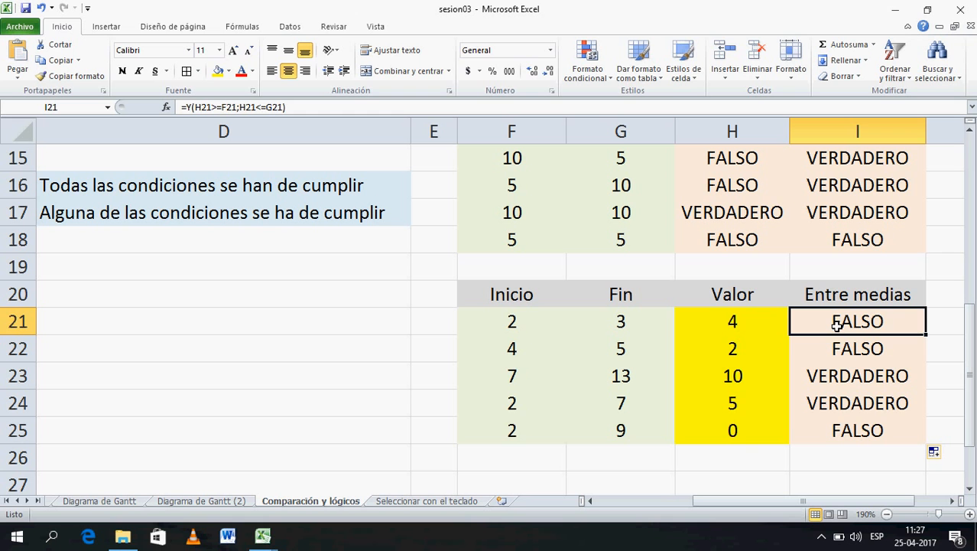
# - Change the first Valor in H21 to 2,5 and recheck I21's result
pyautogui.click(759, 321)
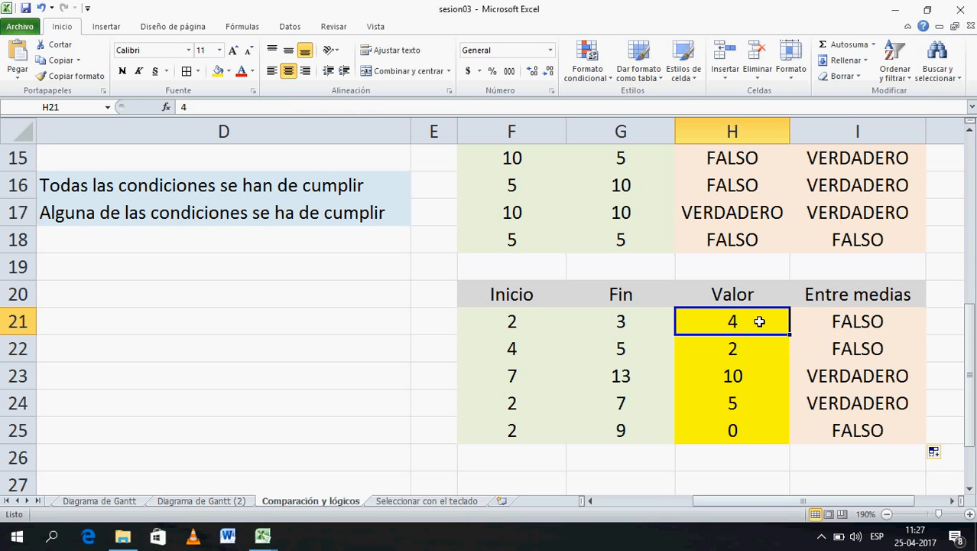
pyautogui.write('2,5')
pyautogui.press('Return')
pyautogui.click(854, 321)
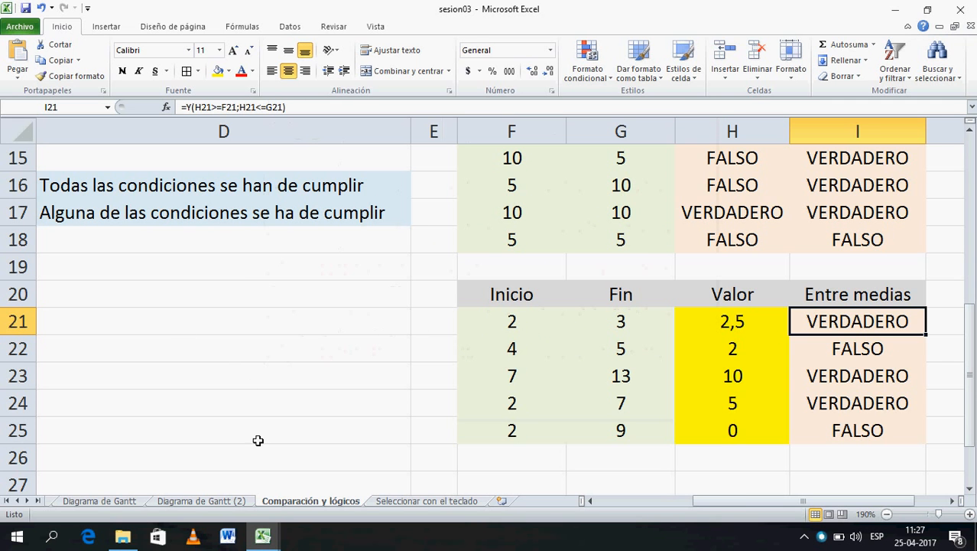
# - Switch to the Diagrama de Gantt sheet and recalculate its random dates with F9
pyautogui.click(100, 501)
pyautogui.click(365, 455)
pyautogui.press('F9')
pyautogui.press('F9')
pyautogui.press('F9')
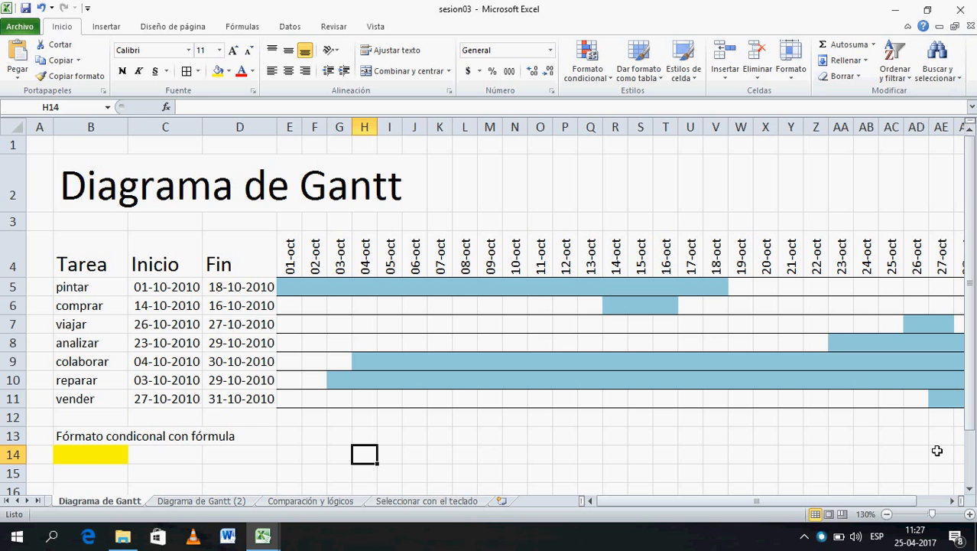
# - Zoom in and set pintar's Fin date in D5 to 05/10/2010
pyautogui.click(970, 514)
pyautogui.click(970, 514)
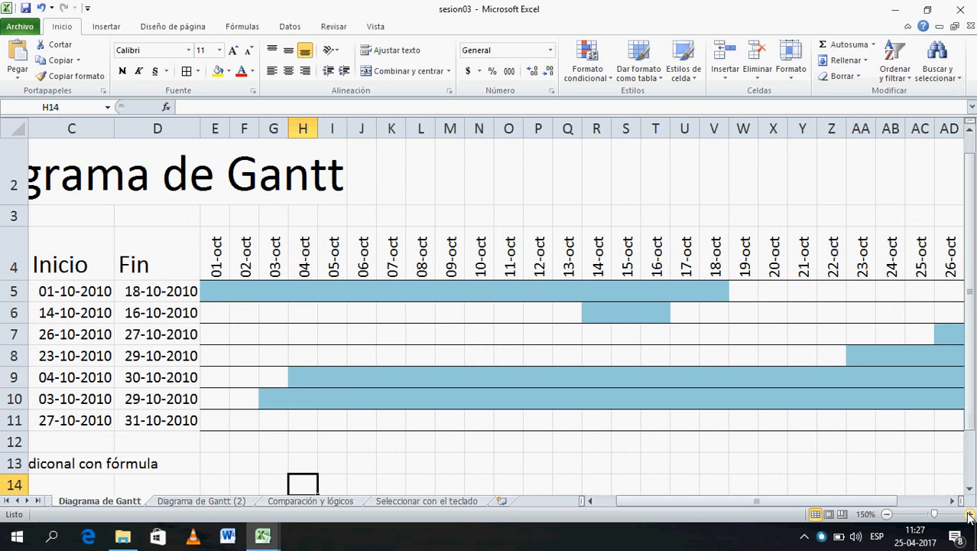
pyautogui.click(970, 514)
pyautogui.click(605, 500)
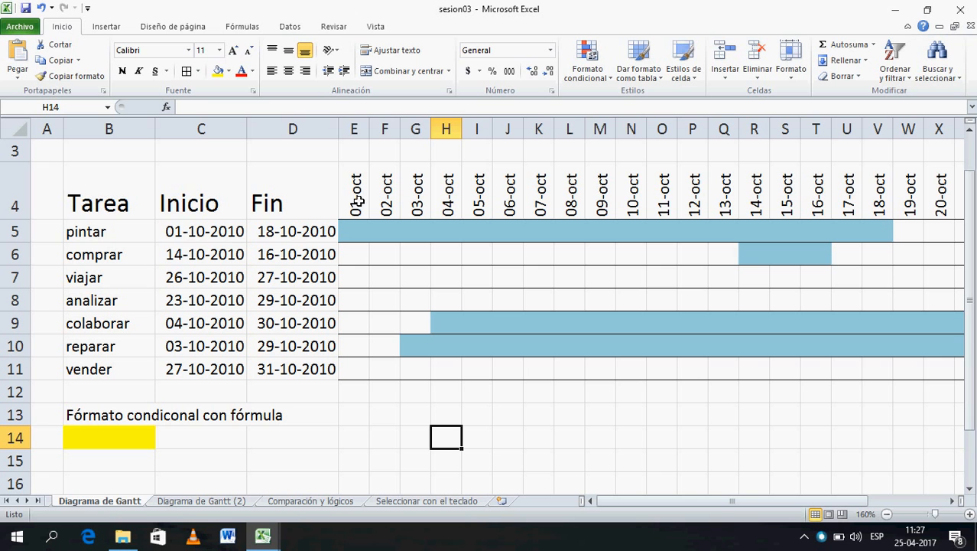
pyautogui.click(283, 241)
pyautogui.doubleClick(283, 241)
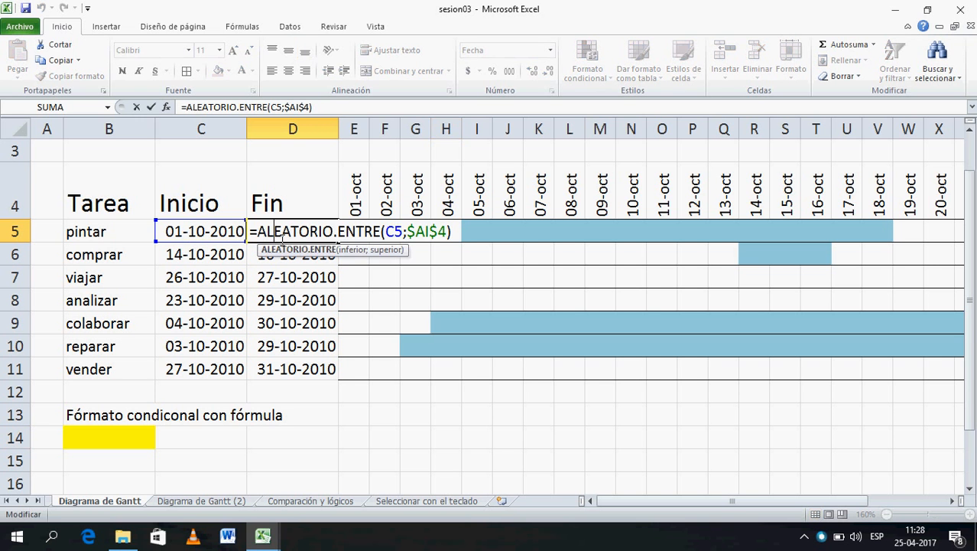
pyautogui.press('Escape')
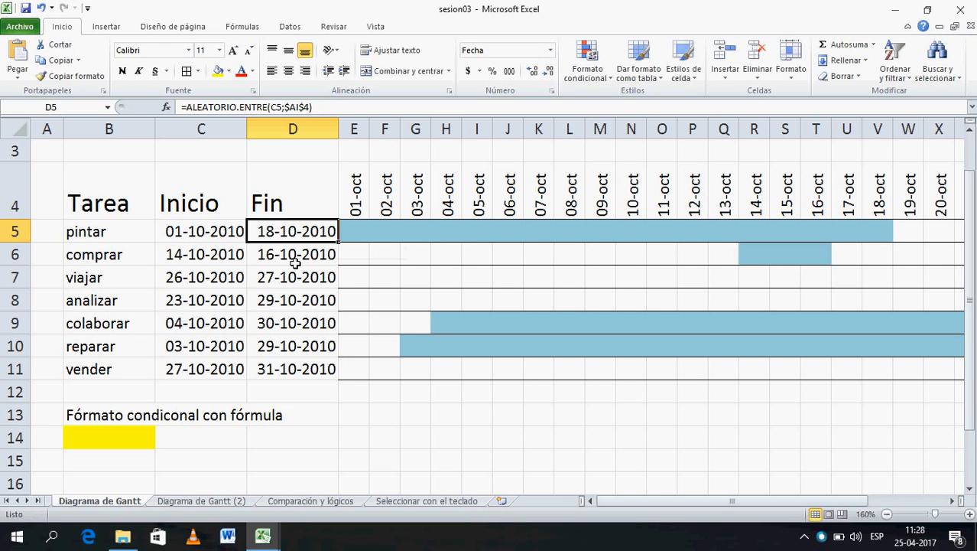
pyautogui.write('05')
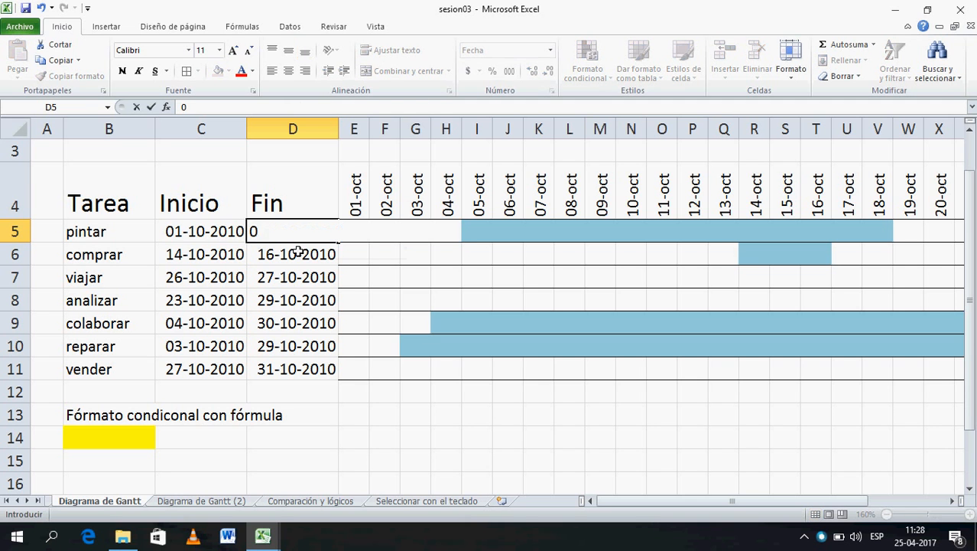
pyautogui.write('/10/')
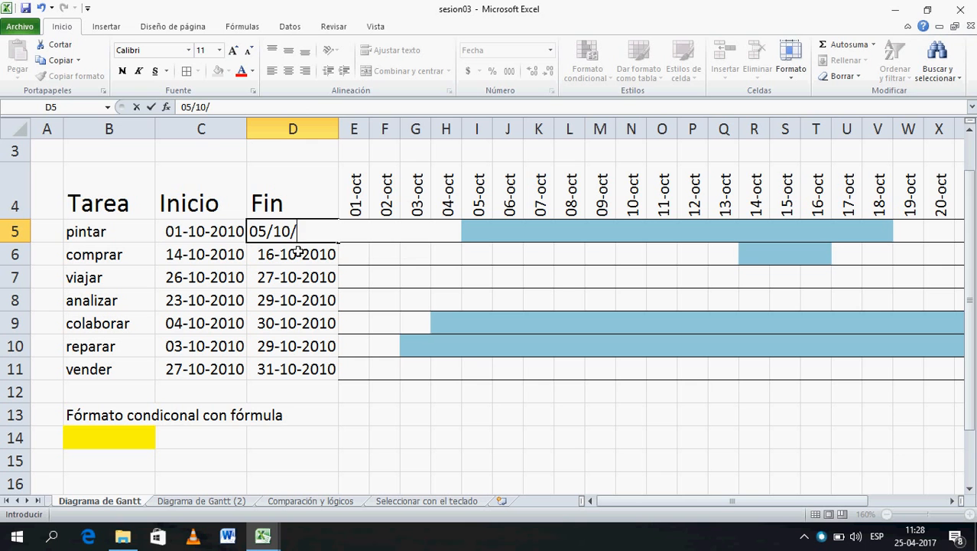
pyautogui.write('2010')
pyautogui.press('Return')
# - Set pintar's Inicio date in C5 to 02/10/2010
pyautogui.click(217, 238)
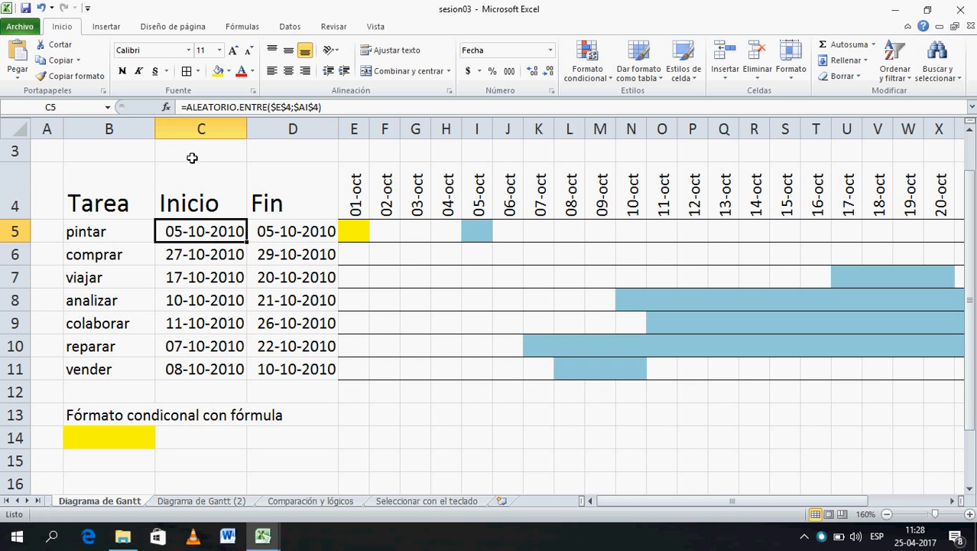
pyautogui.write('01')
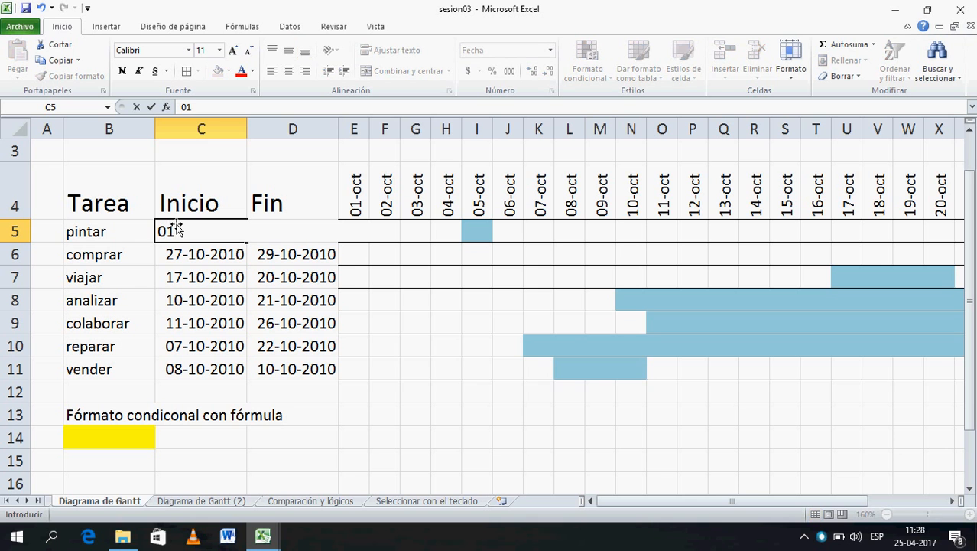
pyautogui.press('BackSpace')
pyautogui.press('BackSpace')
pyautogui.write('02')
pyautogui.write('/10}72010')
pyautogui.press('BackSpace')
pyautogui.press('BackSpace')
pyautogui.press('BackSpace')
pyautogui.press('BackSpace')
pyautogui.press('BackSpace')
pyautogui.press('BackSpace')
pyautogui.write('/2010')
pyautogui.press('Return')
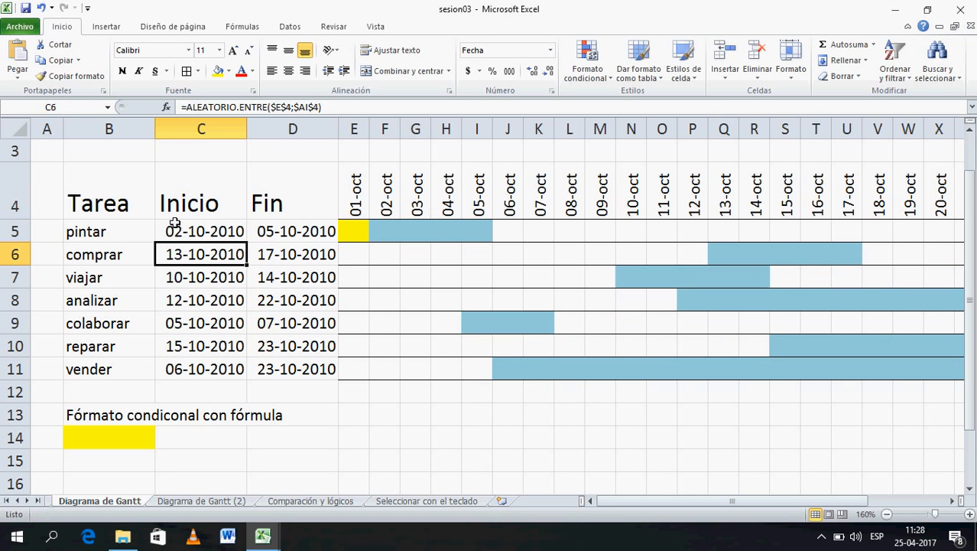
# - Remove the yellow from the first chart cell and select pintar's start and end dates
pyautogui.click(362, 262)
pyautogui.moveTo(370, 265); pyautogui.dragTo(373, 228)
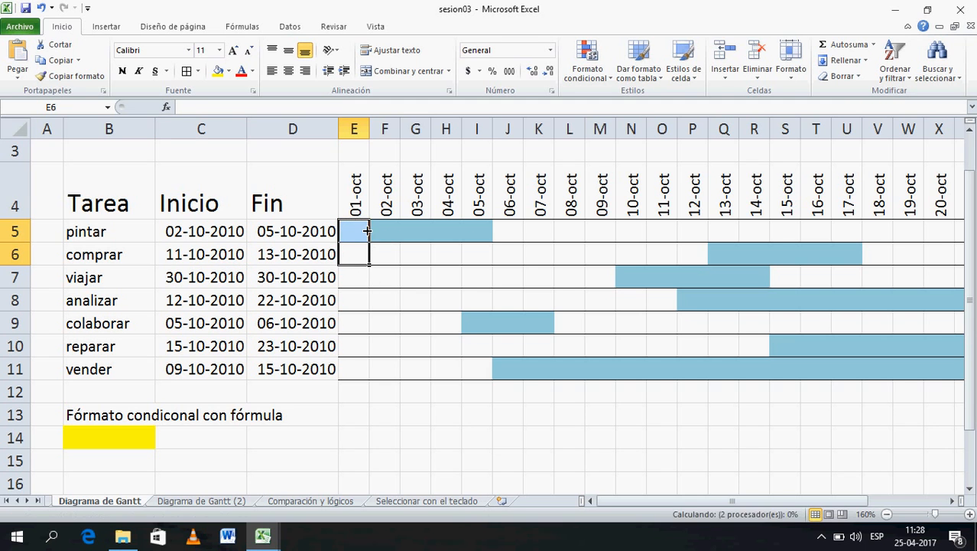
pyautogui.press('Right')
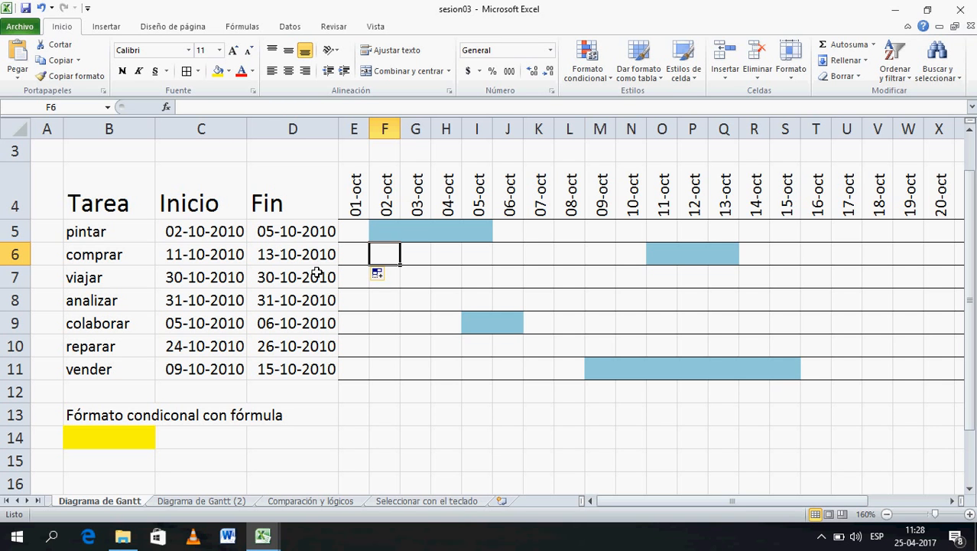
pyautogui.click(208, 262)
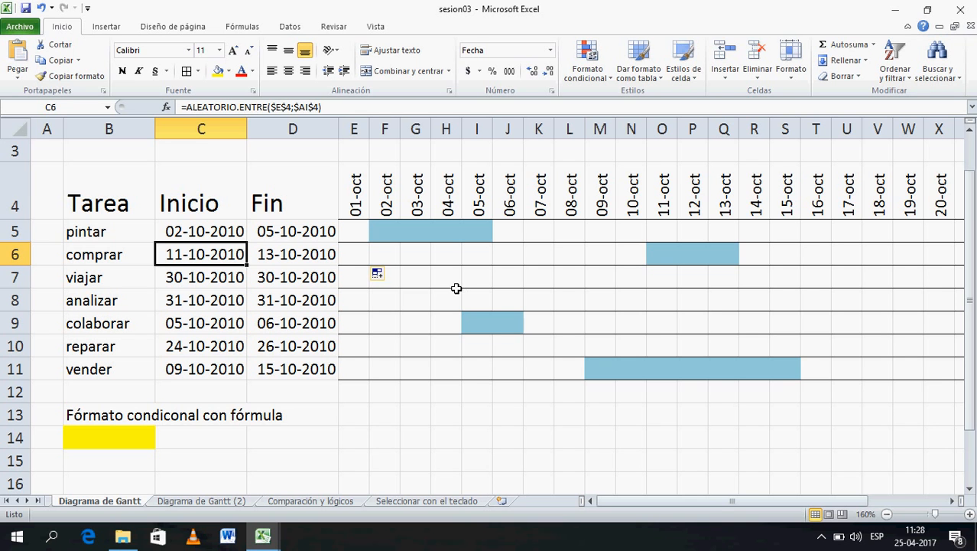
pyautogui.moveTo(190, 233); pyautogui.dragTo(329, 240)
# - Set C6 to =C5+3 so comprar starts three days after pintar
pyautogui.click(227, 260)
pyautogui.write('=')
pyautogui.press('Up')
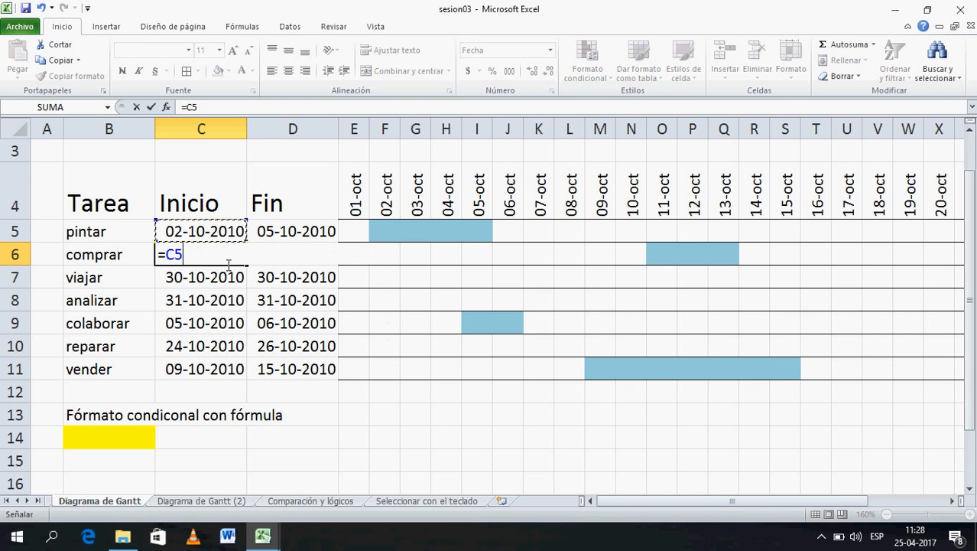
pyautogui.write('*3')
pyautogui.press('BackSpace')
pyautogui.press('BackSpace')
pyautogui.write('+3')
pyautogui.press('Return')
# - Copy the chaining formula into D6 and down to row 11, then verify C6:D7 and C9
pyautogui.click(226, 260)
pyautogui.moveTo(247, 272); pyautogui.dragTo(322, 373)
pyautogui.click(403, 433)
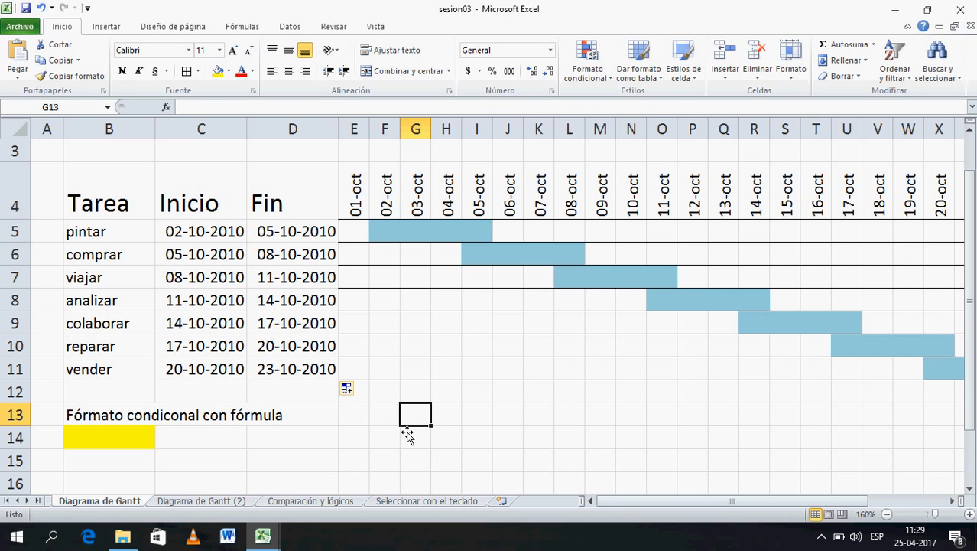
pyautogui.moveTo(233, 258); pyautogui.dragTo(260, 273)
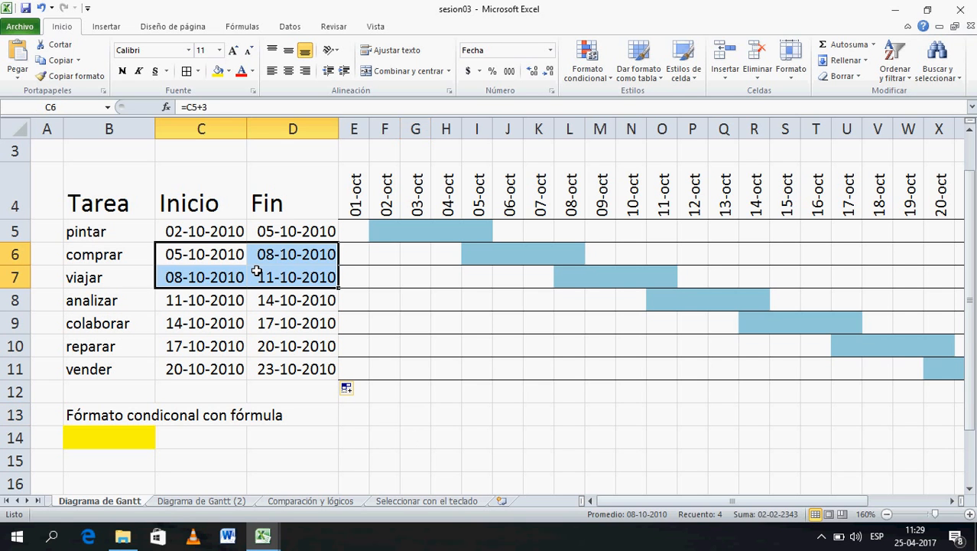
pyautogui.click(213, 328)
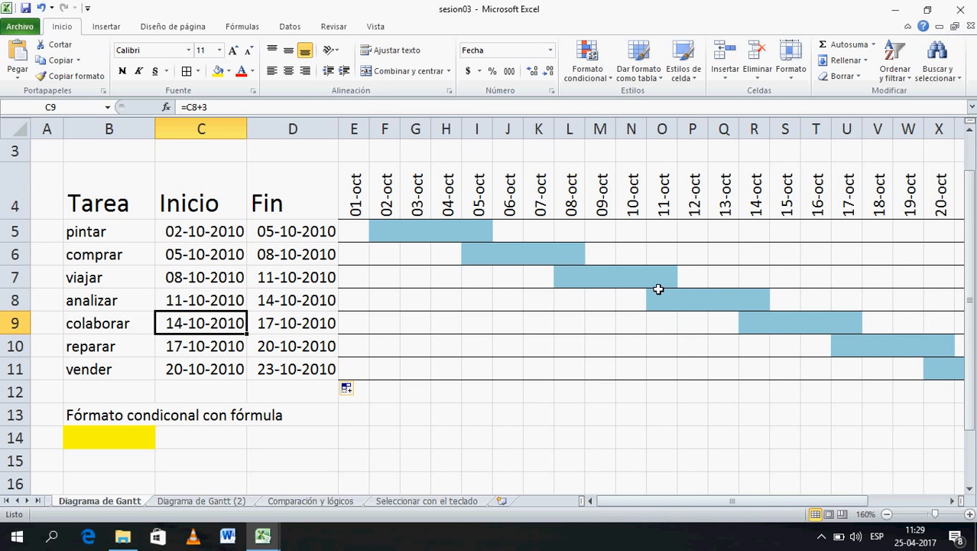
pyautogui.click(368, 436)
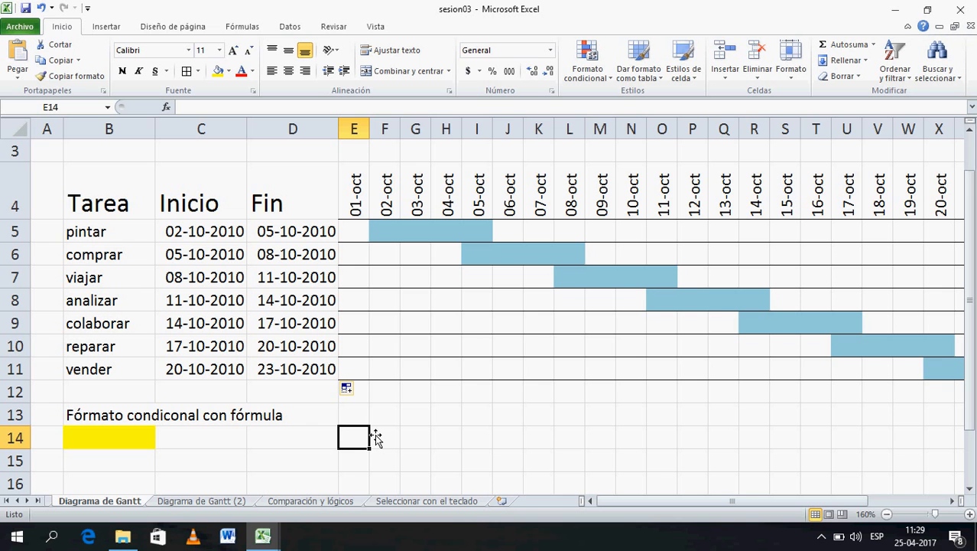